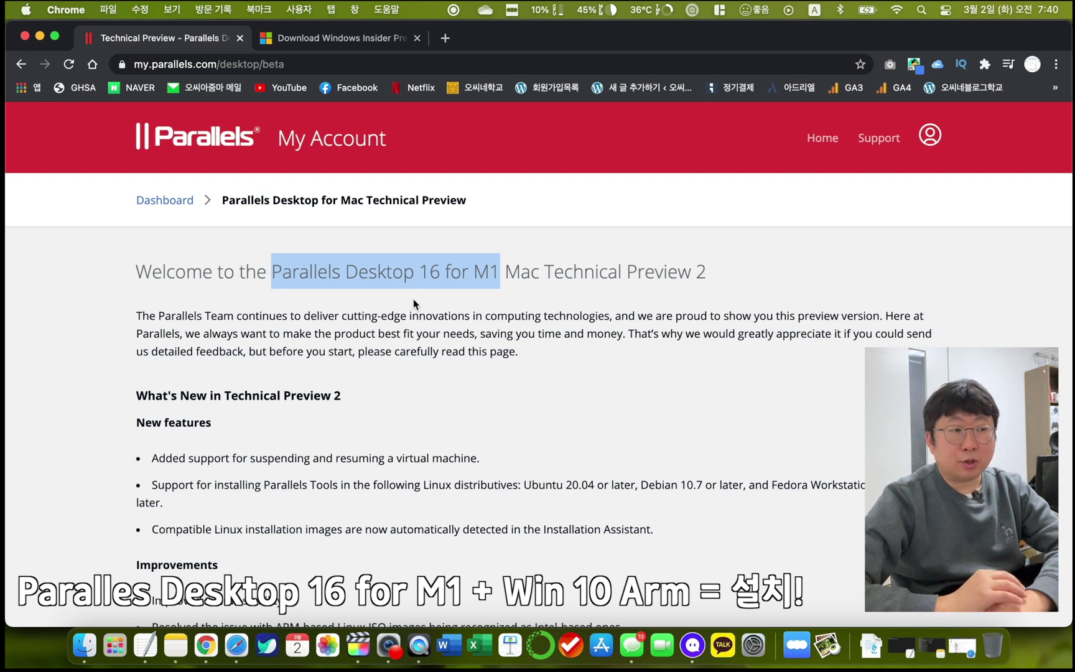
Compare the Parallels Desktop 16 for M1 Technical Preview page with the Windows Insider Preview ARM64 download page
key("ctrl+Tab")
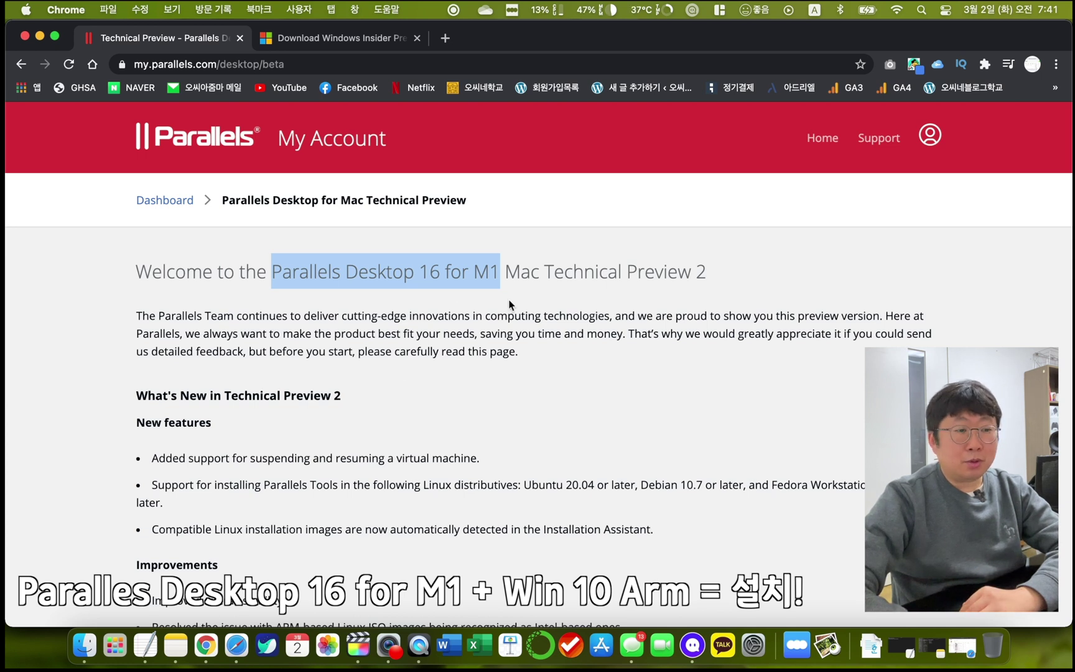
double_click(488, 273)
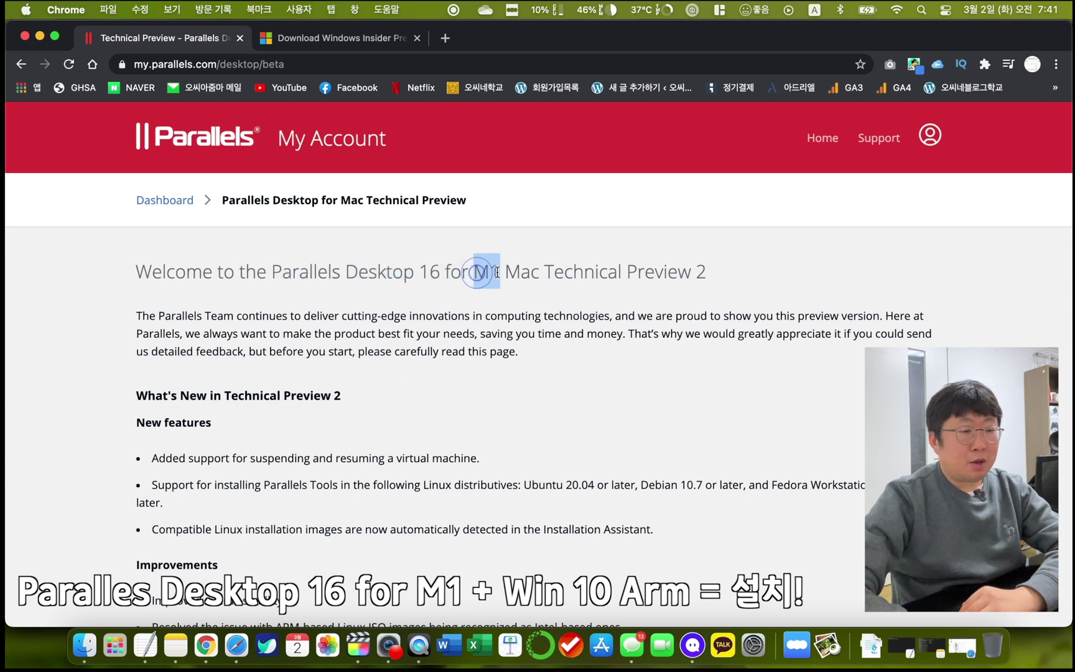
left_click(270, 277)
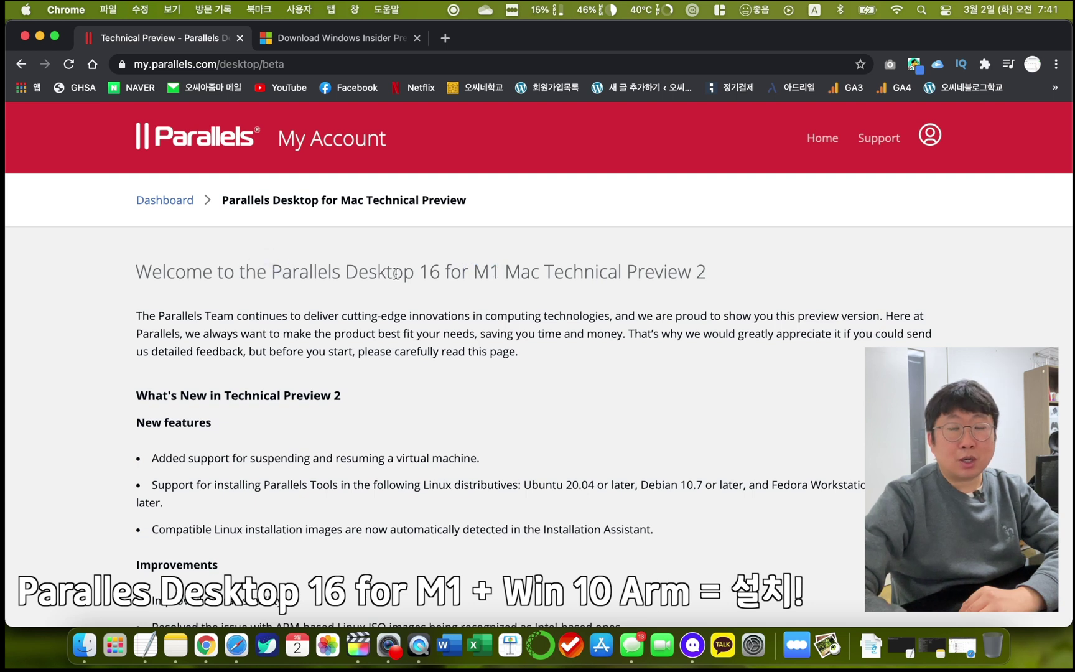
key("ctrl+Tab")
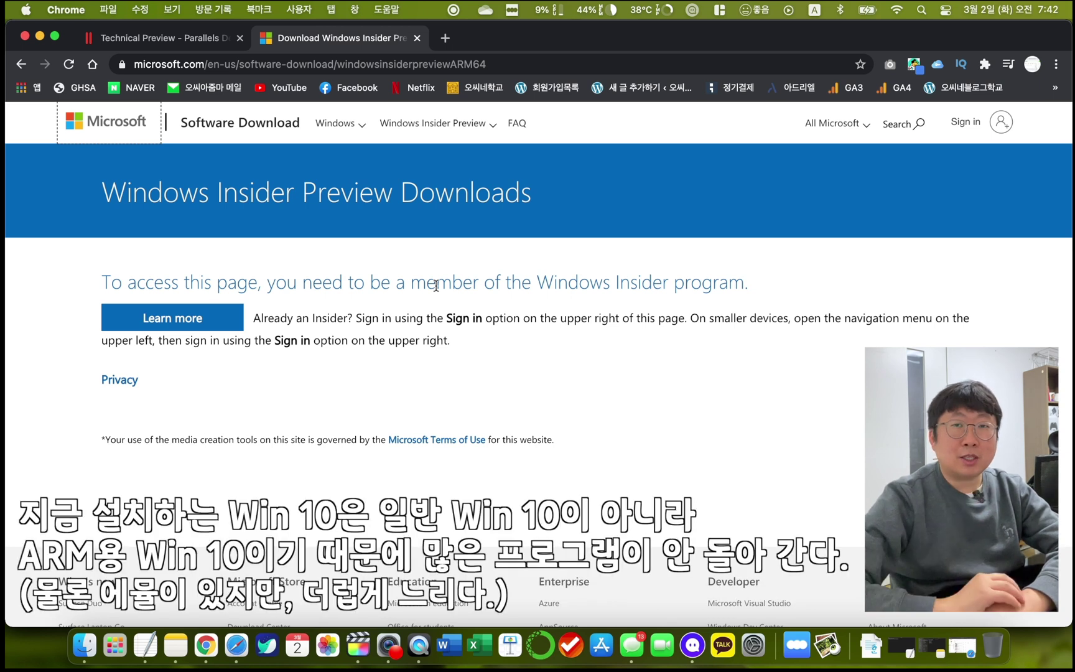
key("ctrl+shift+Tab")
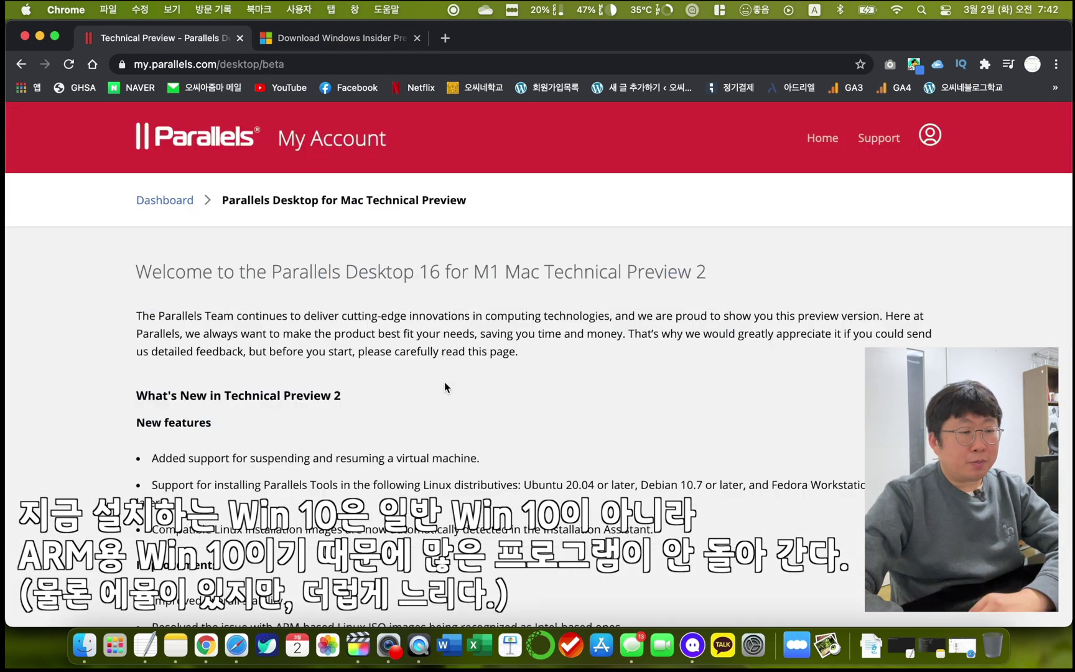
key("ctrl+Tab")
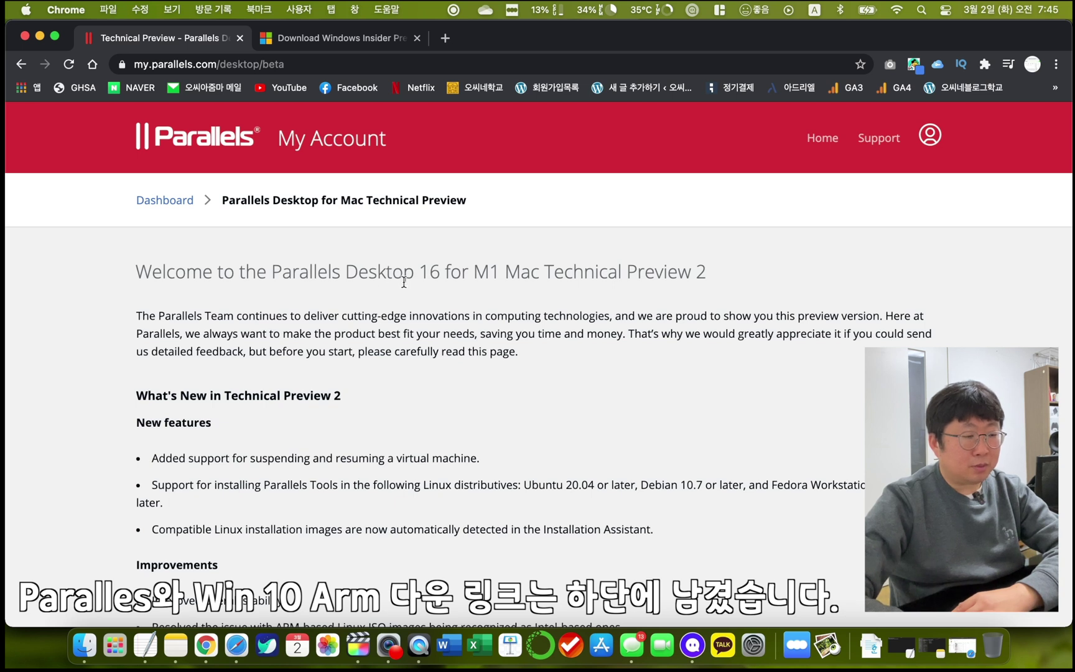
key("ctrl+Tab")
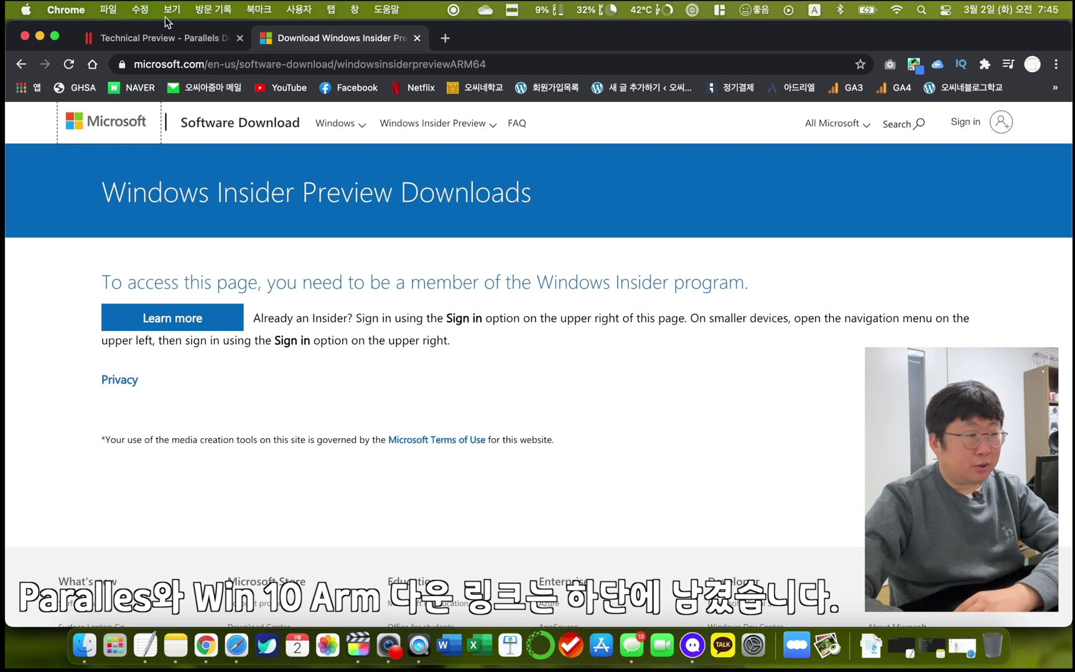
key("ctrl+shift+Tab")
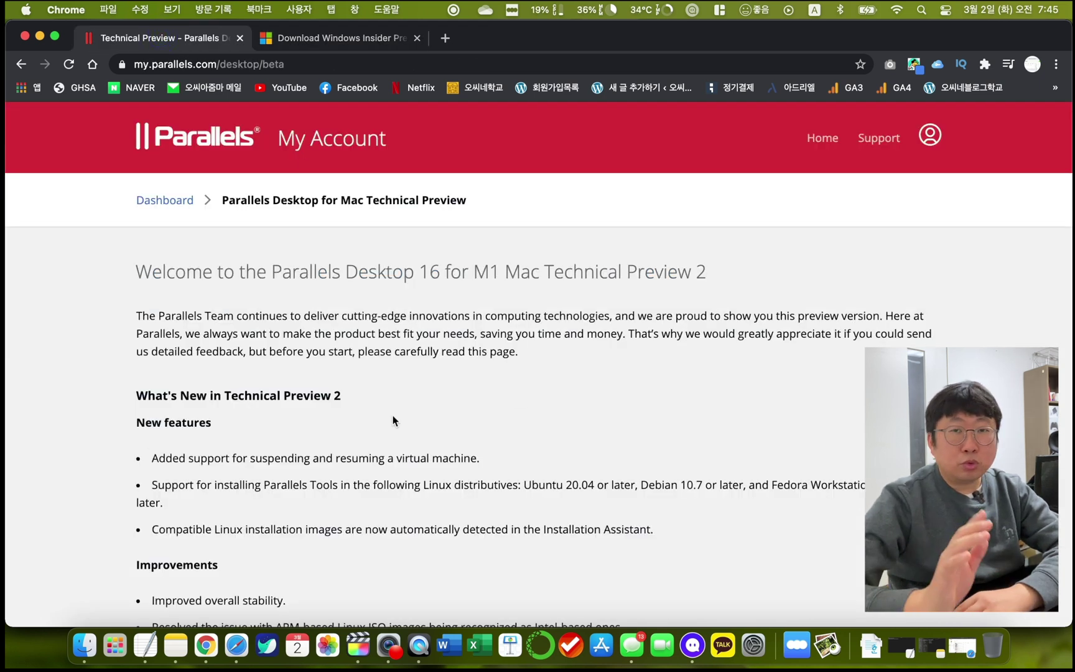
Download Parallels Desktop 16 for M1 Mac build 50531 and locate its activation key on the Technical Preview page
scroll(393, 422, "down", 5)
scroll(393, 421, "down", 10)
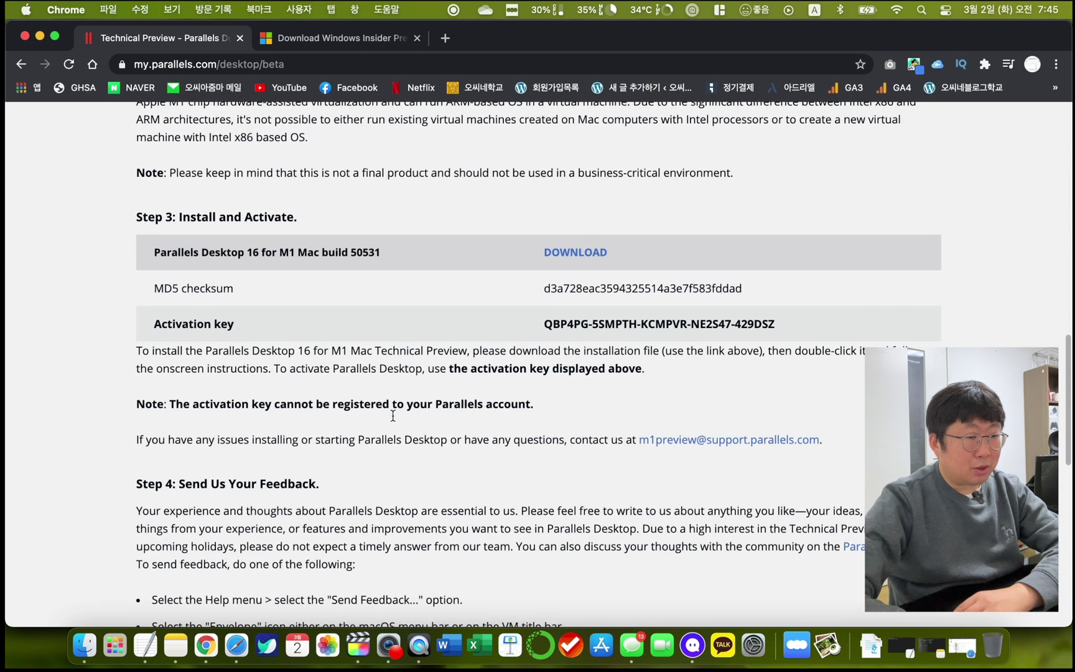
left_click(563, 258)
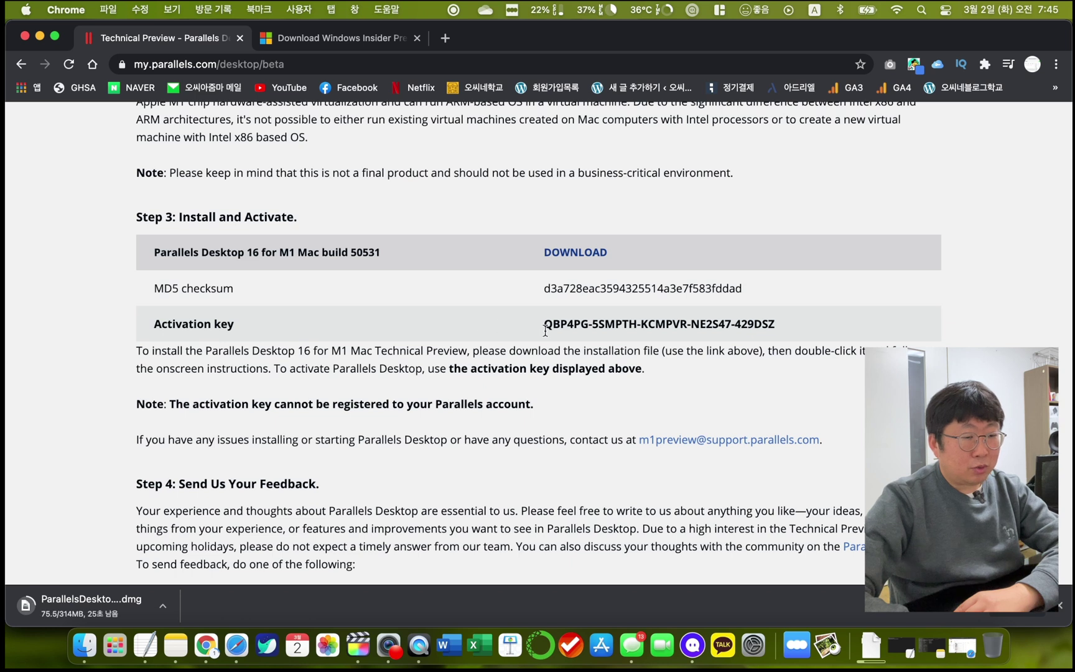
left_click_drag(544, 324, 761, 337)
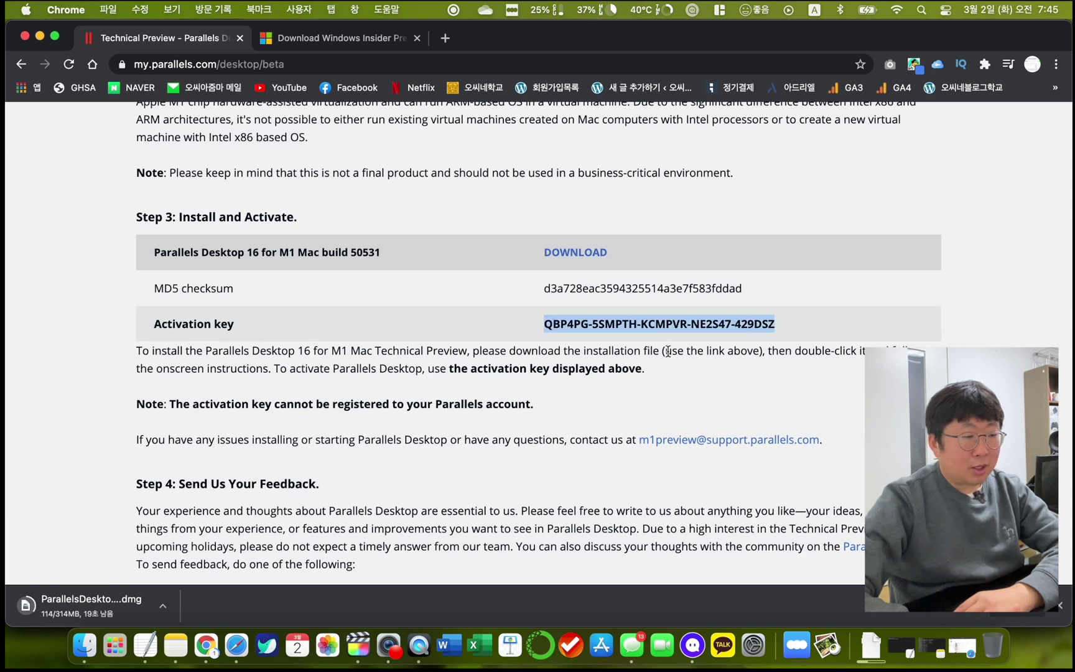
left_click(495, 376)
Sign in on the Windows Insider Preview Downloads page and open the Windows Insider Program registration
key("ctrl+Tab")
left_click(1001, 122)
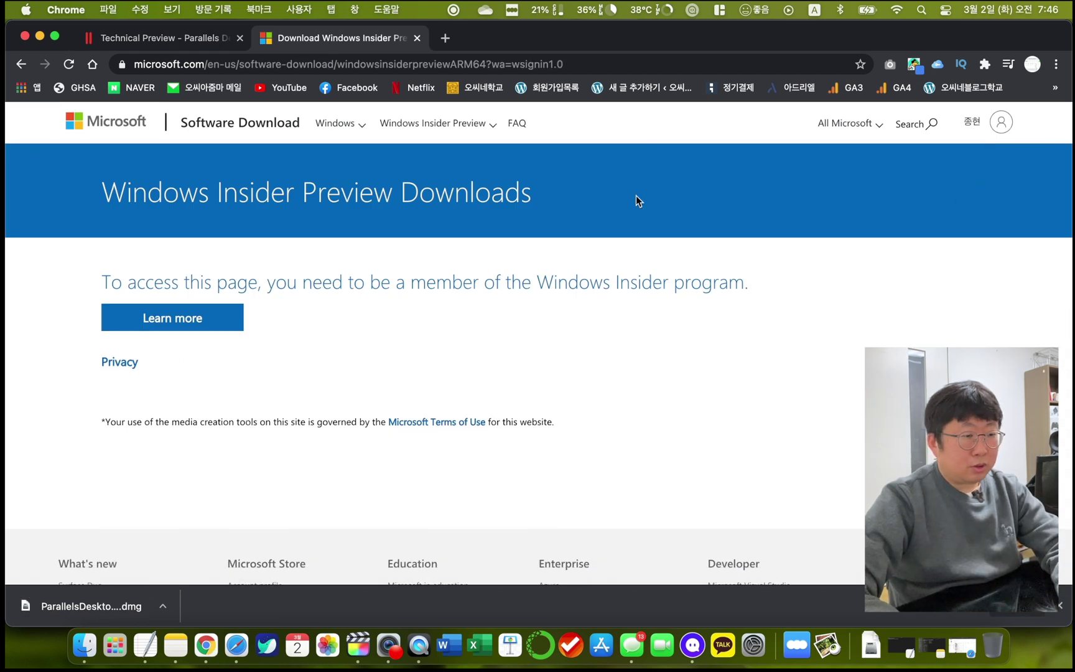
left_click(187, 322)
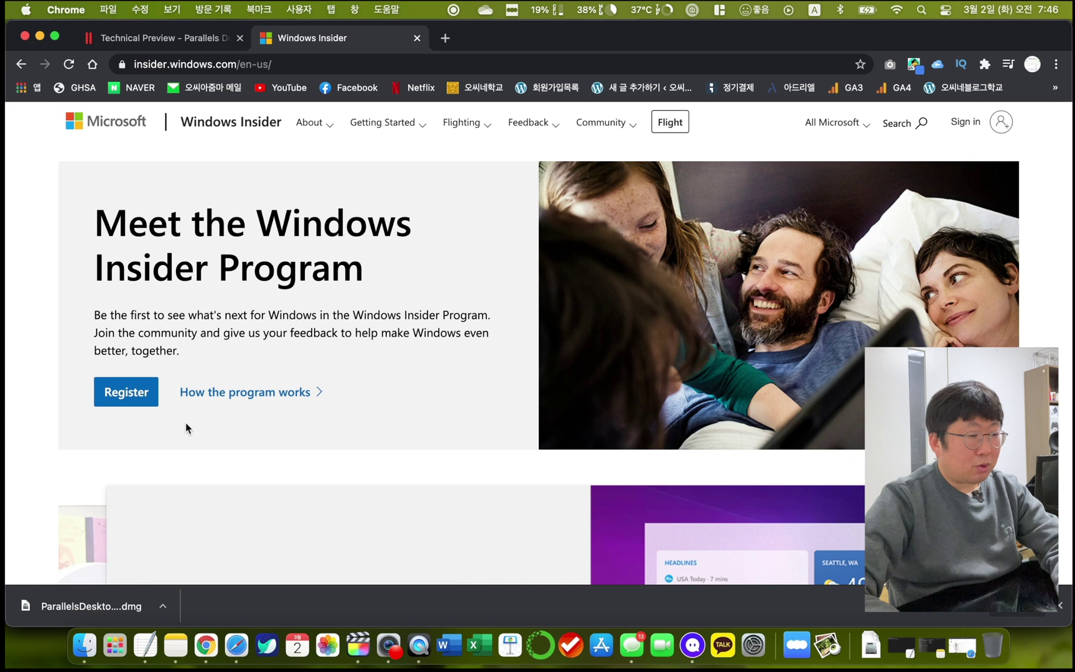
left_click(127, 393)
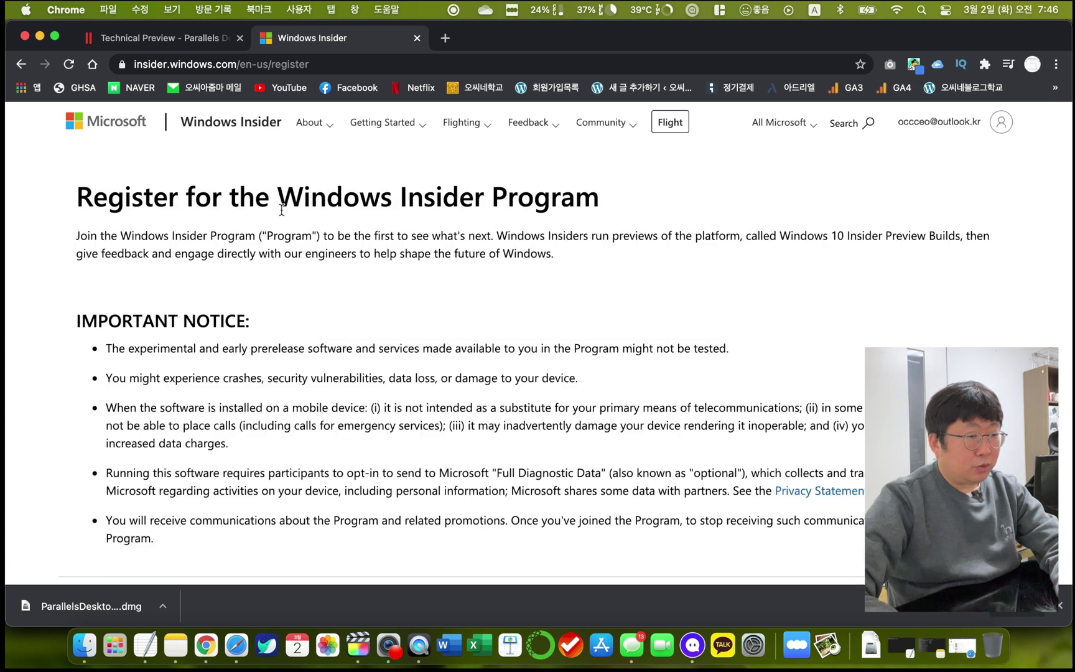
Review and accept the Program Agreement, complete the Windows Insider Program registration, and continue to the flighting page
left_click_drag(269, 208, 480, 272)
scroll(480, 271, "down", 5)
left_click(351, 396)
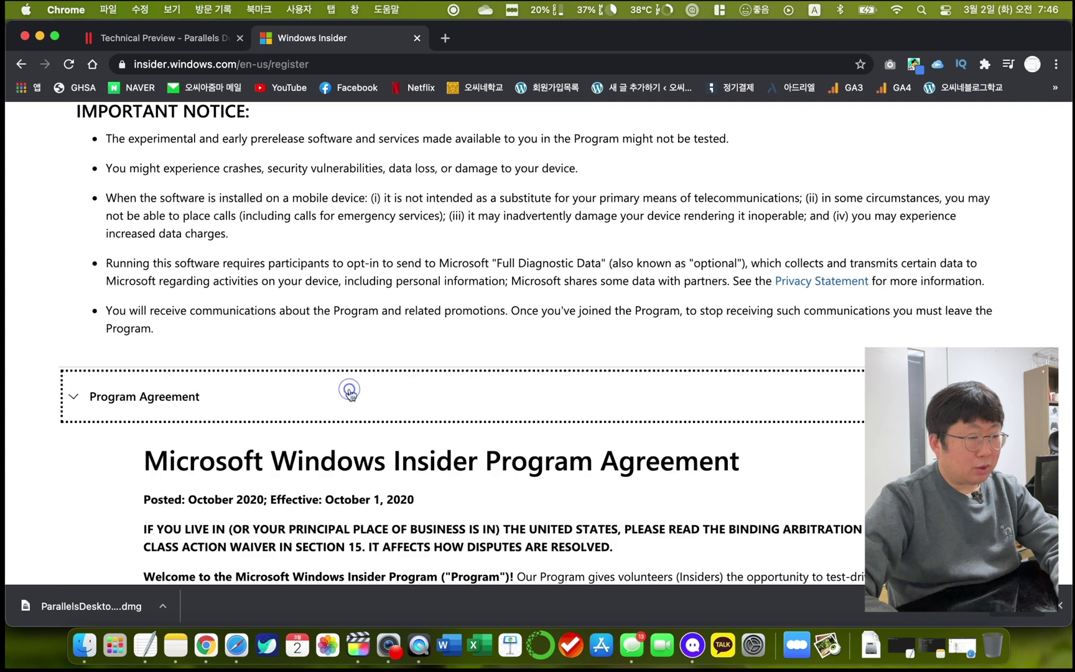
scroll(348, 392, "down", 3)
left_click(348, 297)
left_click(112, 527)
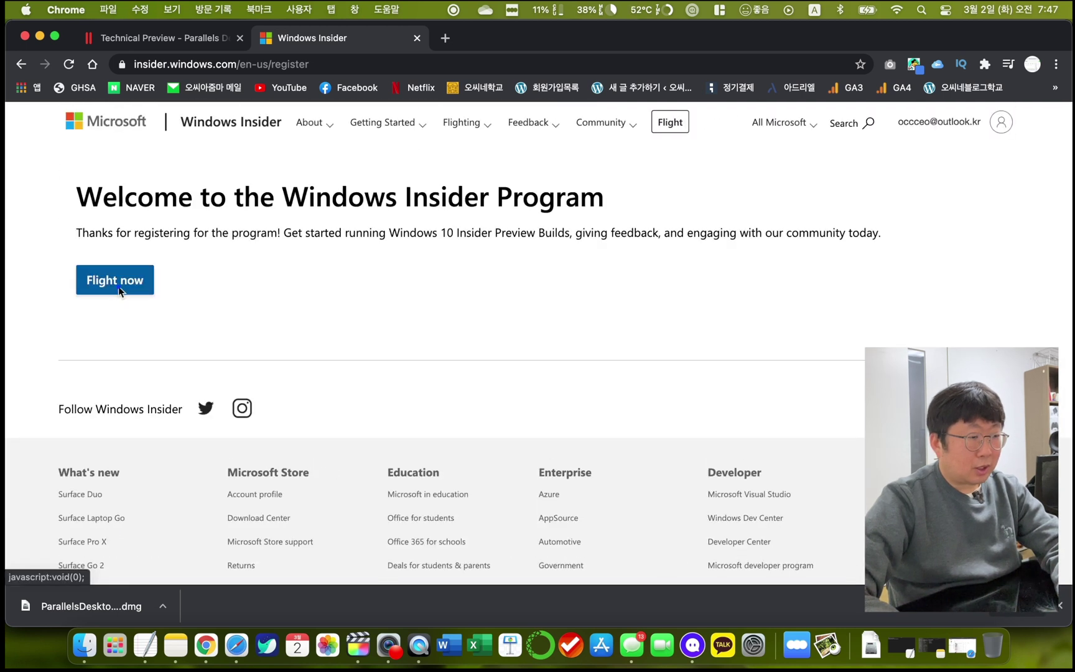
left_click(116, 279)
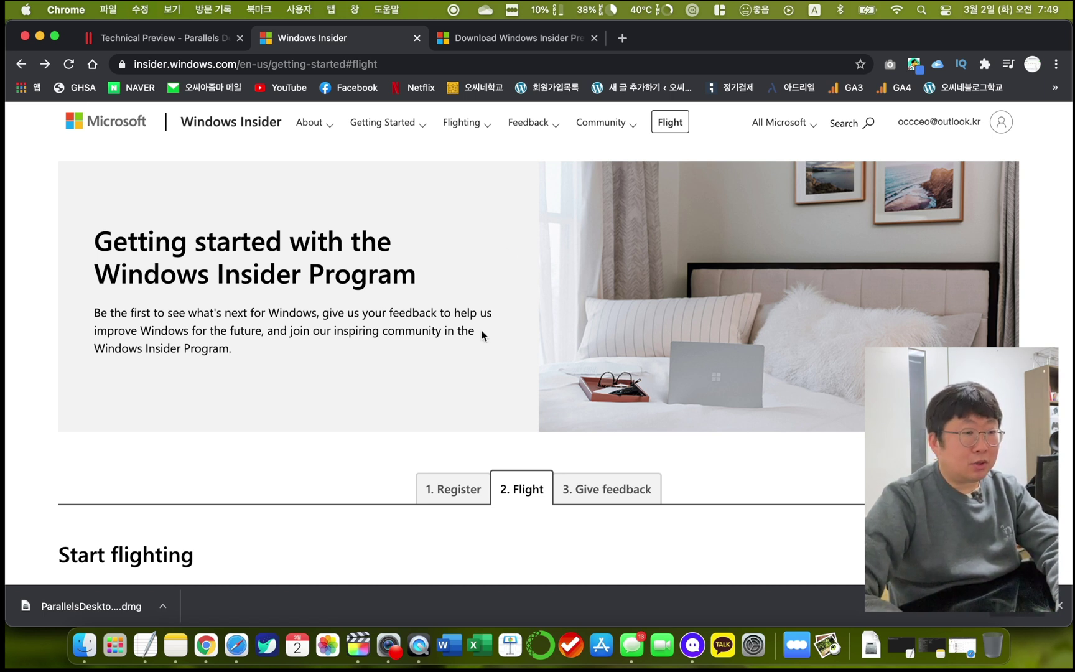
Download Windows 10 Client ARM64 Insider Preview - Build 21286 from the Windows Insider Preview Downloads page
left_click(514, 39)
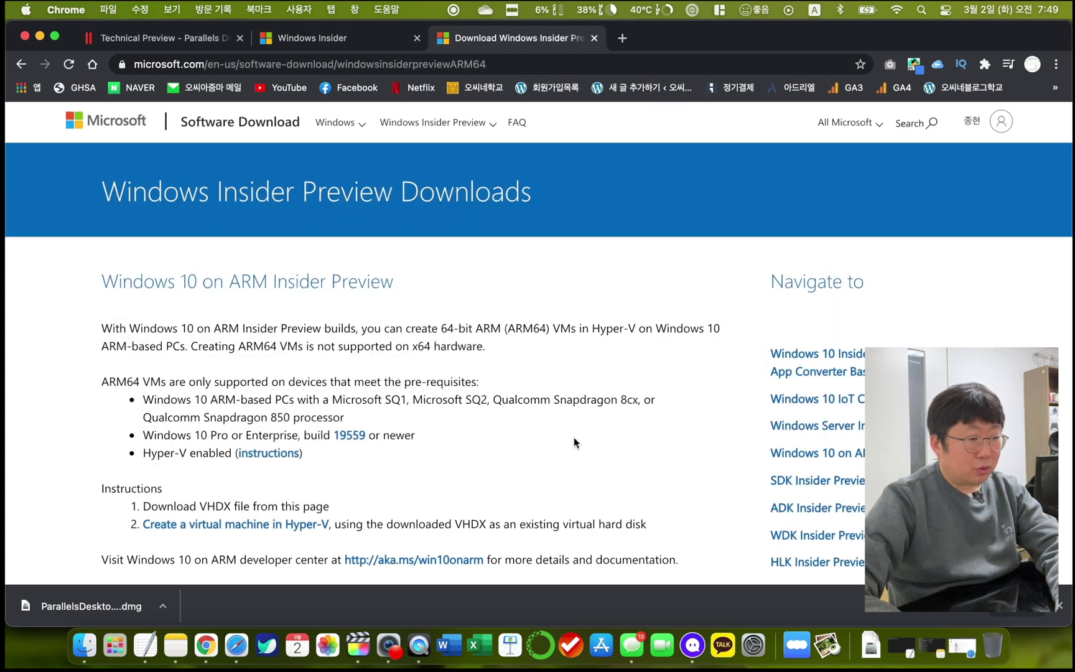
scroll(573, 442, "down", 5)
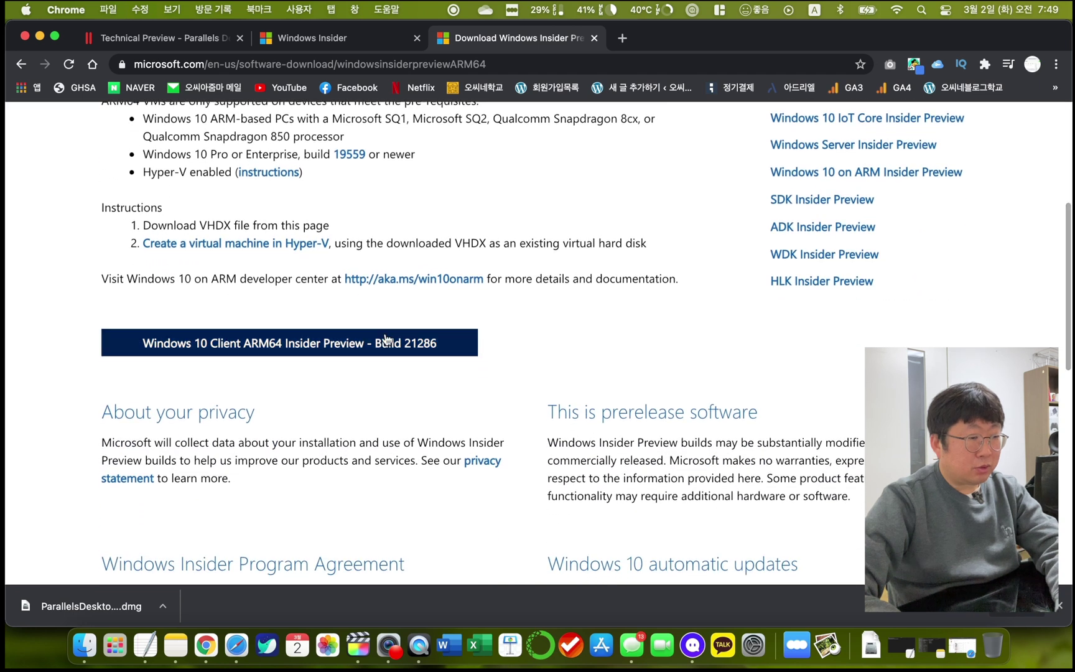
left_click(371, 341)
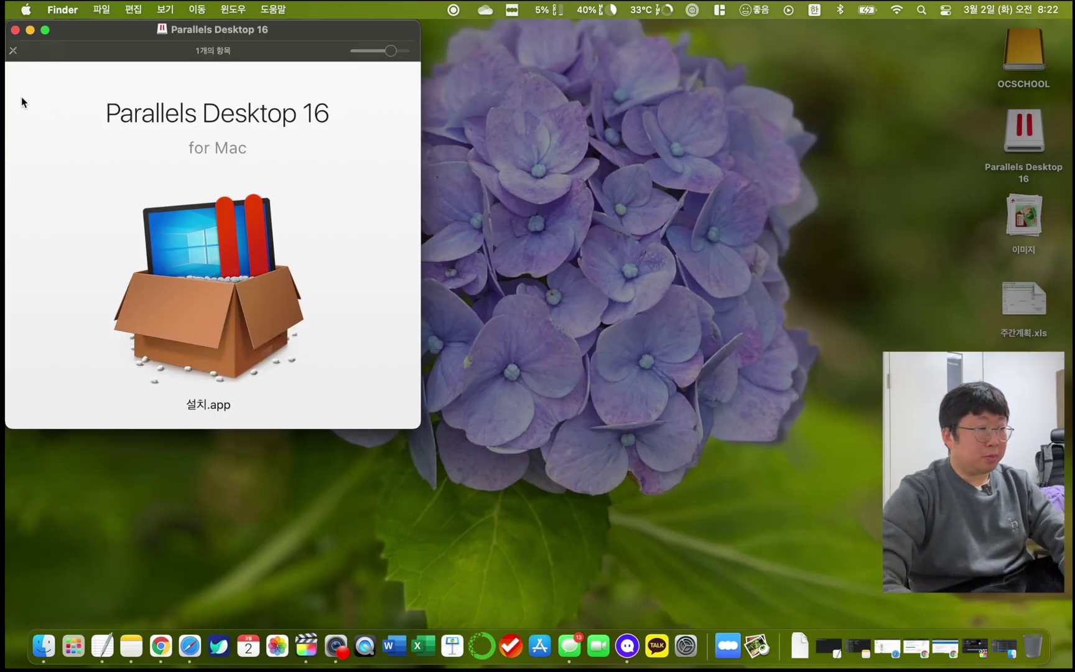
Run the Parallels Desktop 16 installer, accept its license agreement, and authorize it with the administrator password and Downloads folder access
double_click(228, 308)
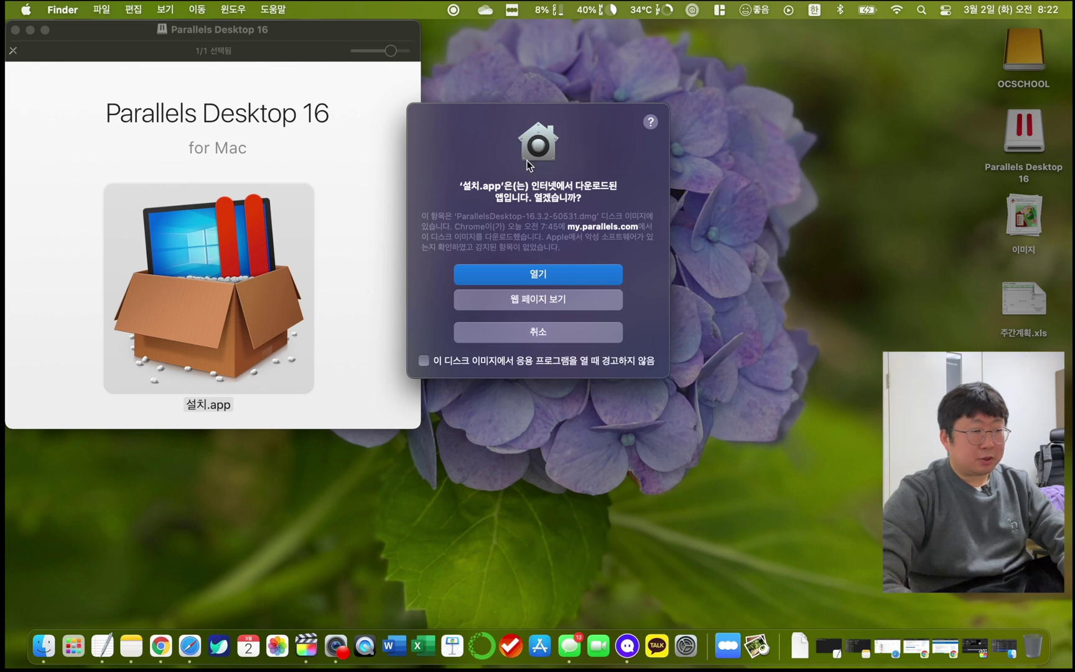
left_click(559, 278)
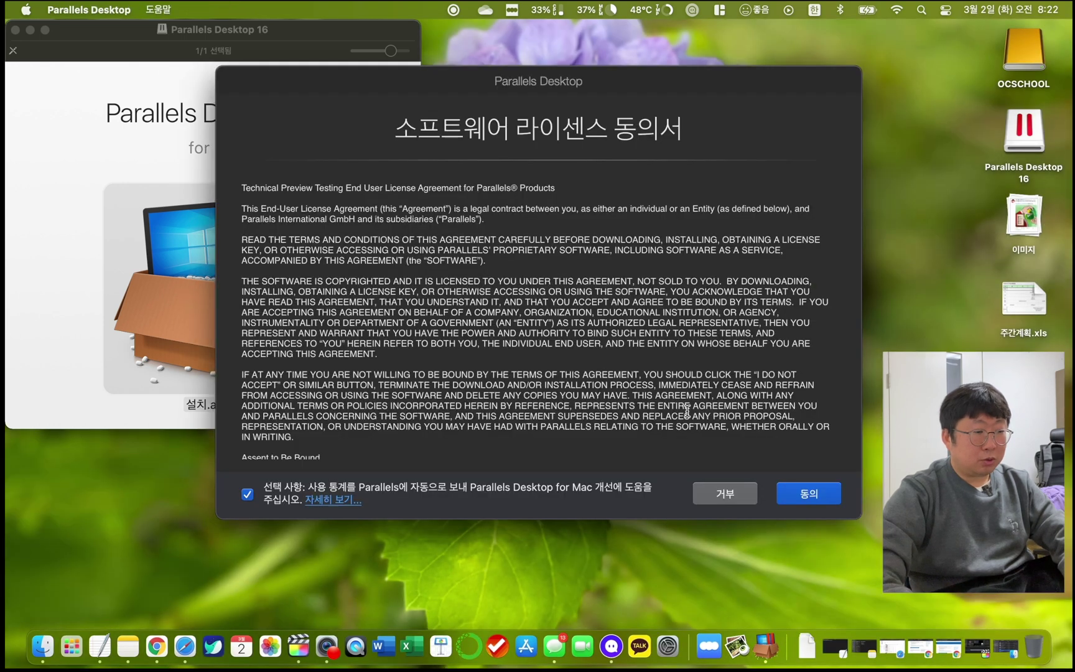
left_click(810, 494)
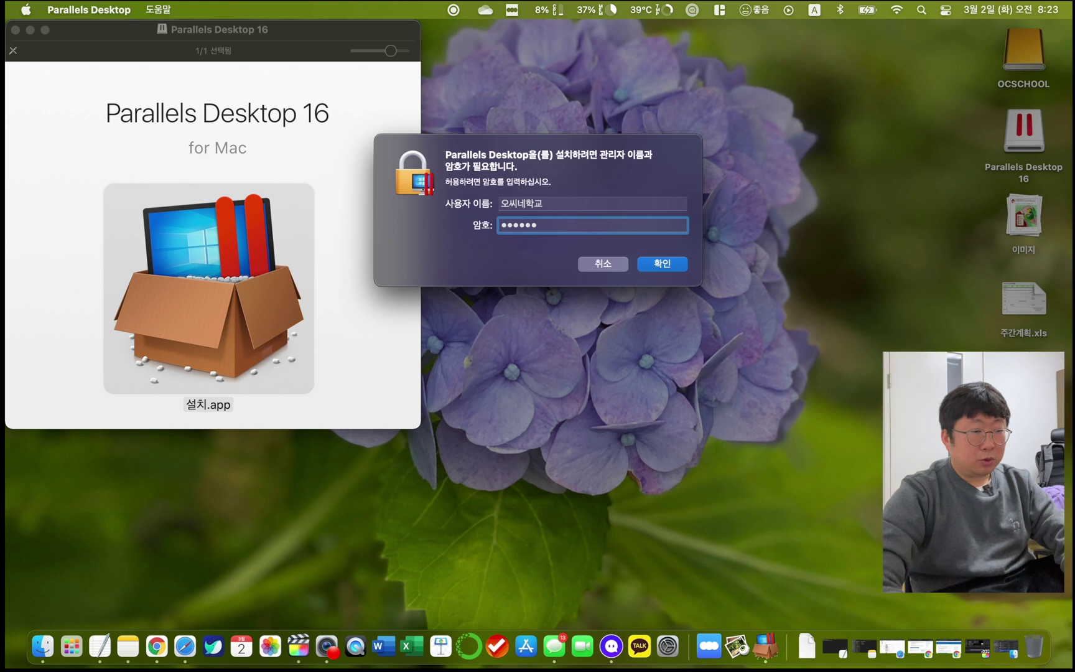
key("Return")
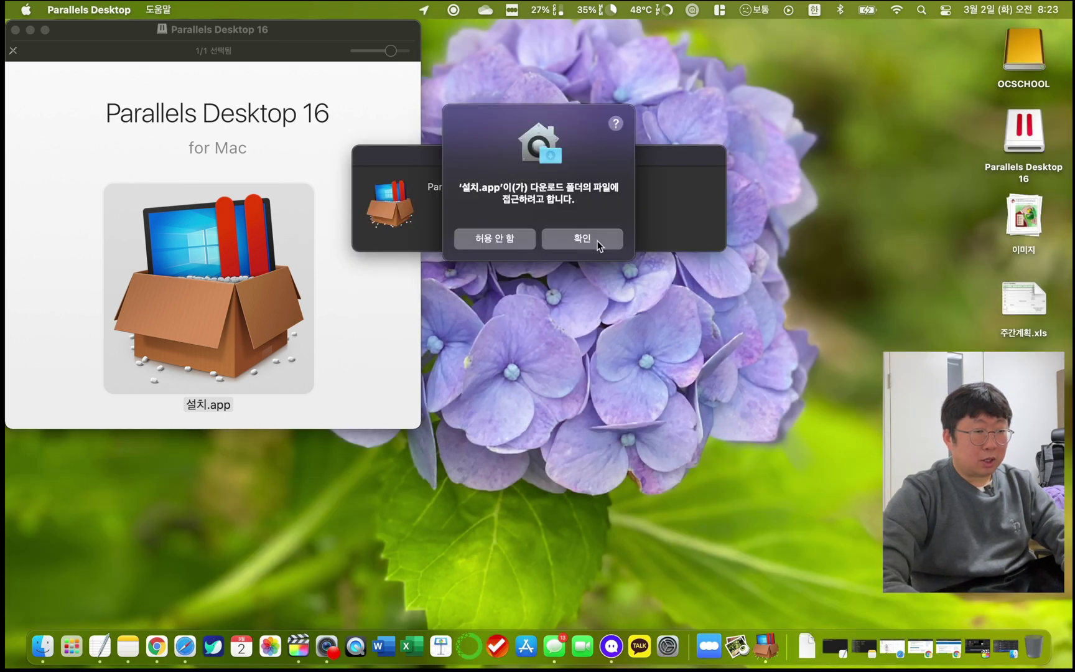
left_click(598, 246)
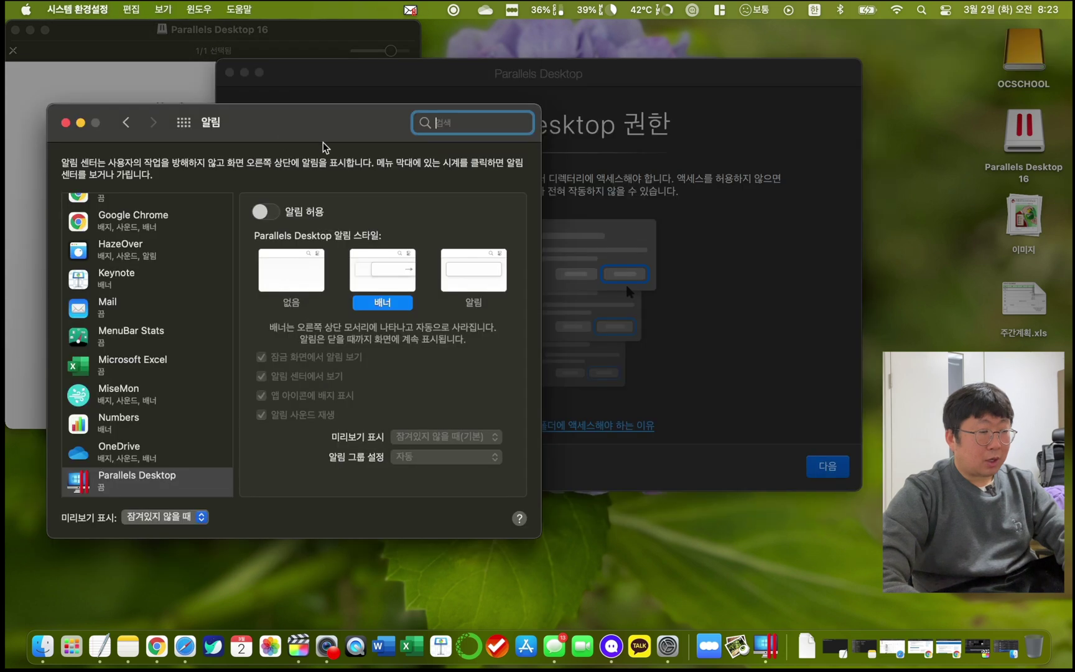
Switch on notifications for Parallels Desktop and grant it access to the requested folders and removable volumes
left_click(266, 217)
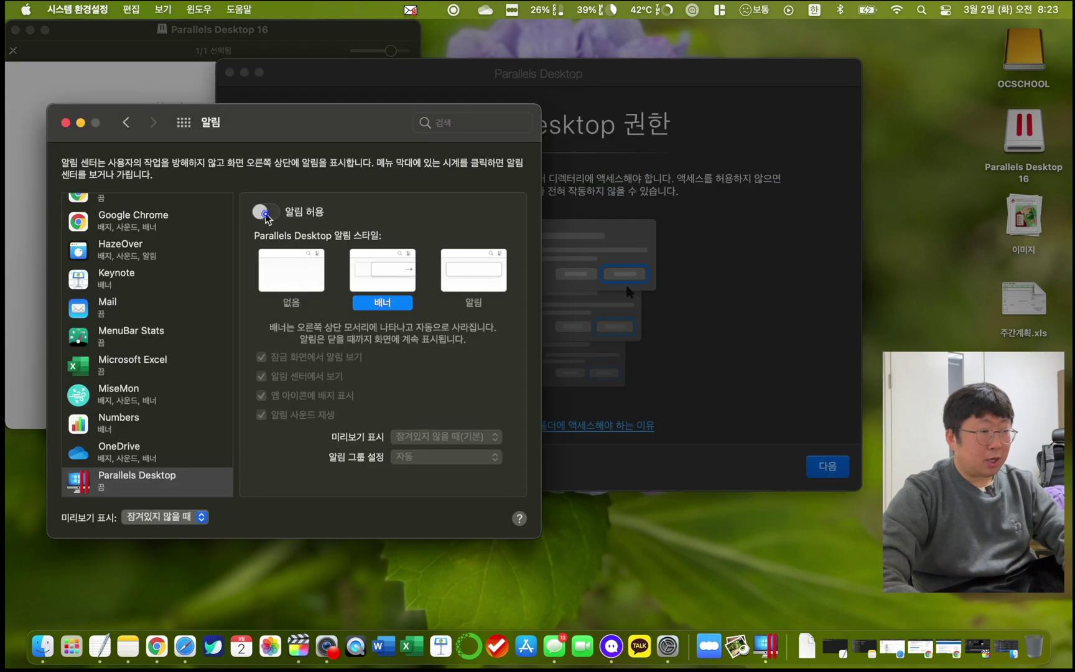
left_click(66, 124)
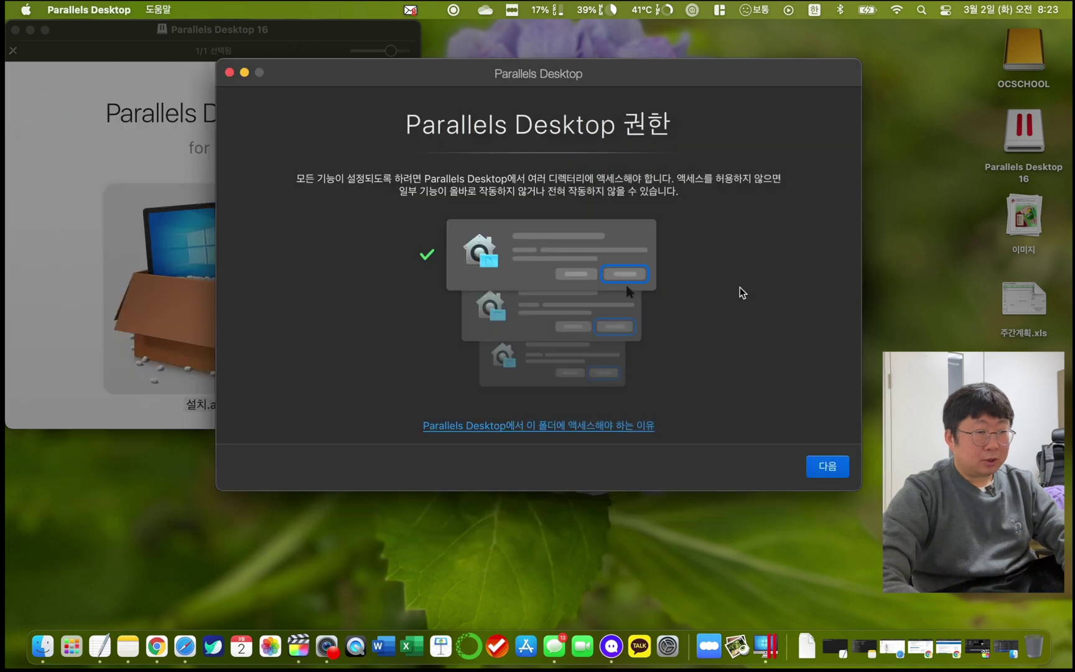
left_click(834, 467)
left_click(581, 293)
left_click(582, 280)
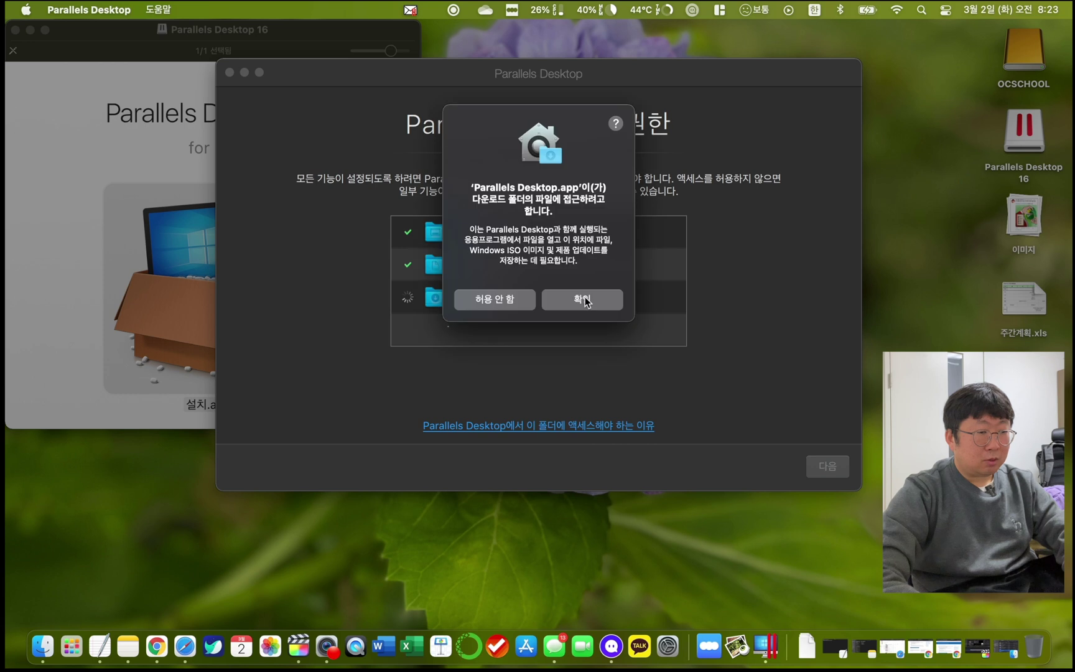
left_click(584, 299)
left_click(828, 473)
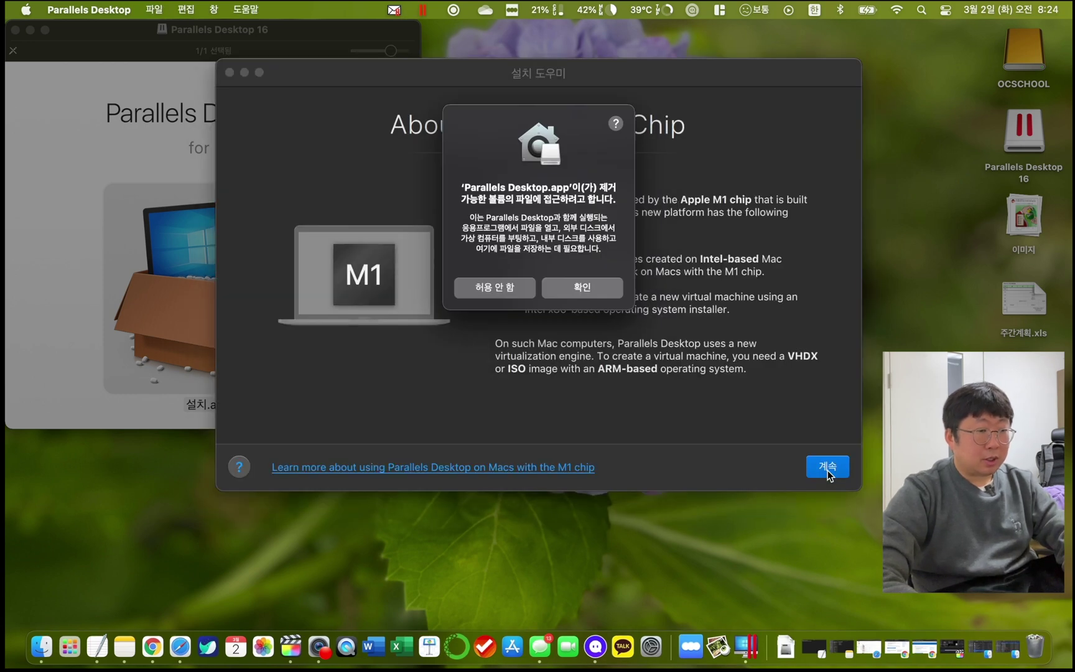
left_click(584, 289)
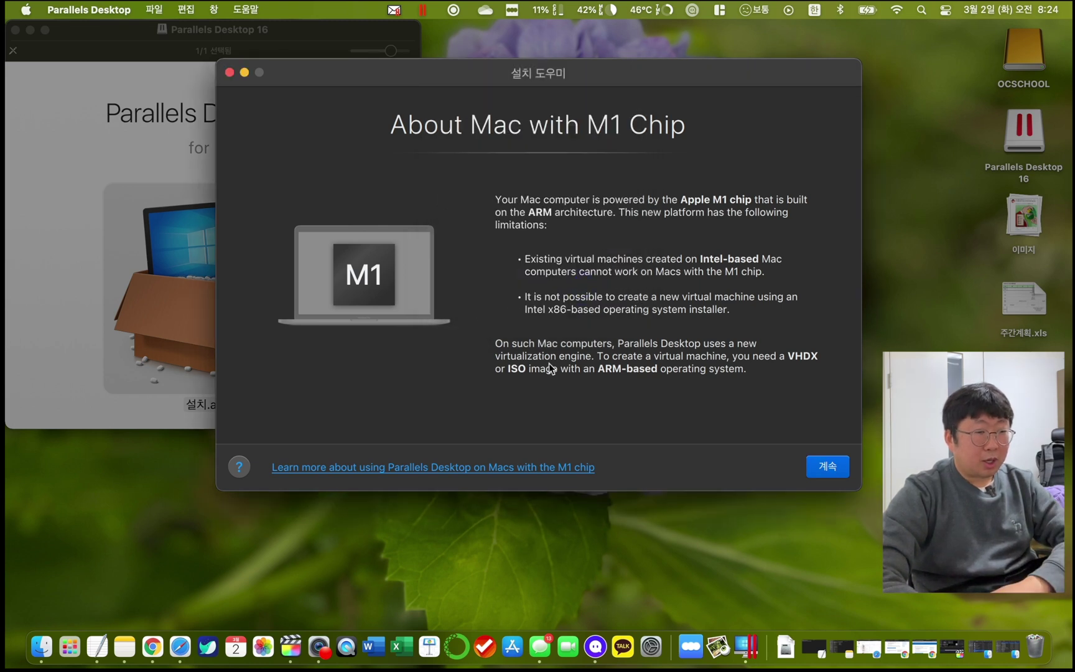
Create a productivity virtual machine named Windows 10 ARM from the Windows10_InsiderPreview_Client_ARM64_en-us_21286.VHDX image
left_click(829, 470)
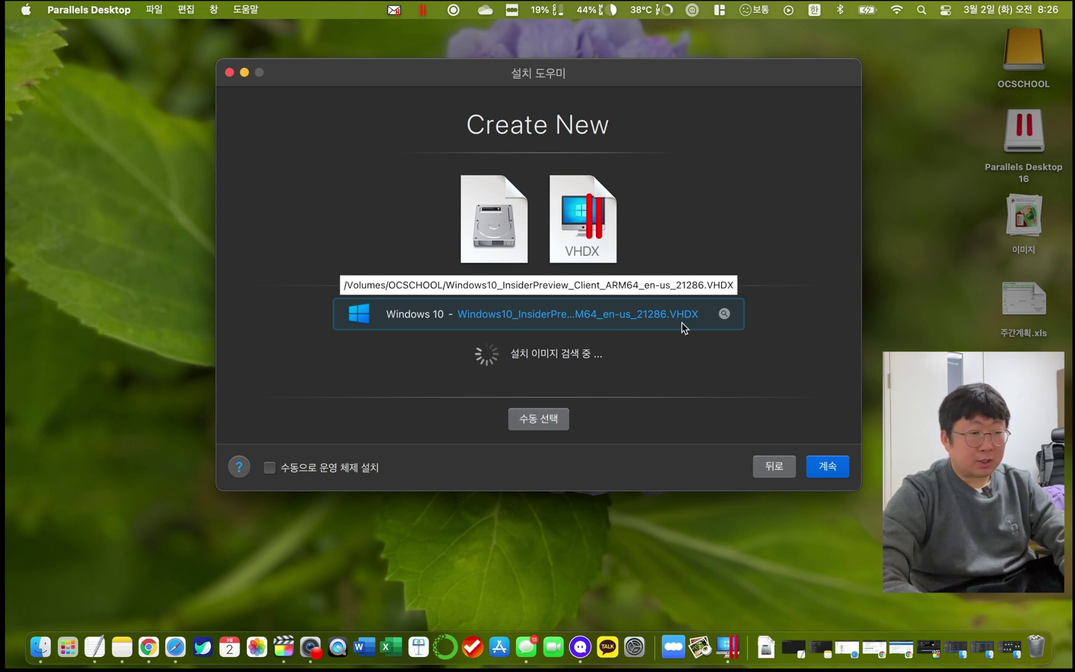
left_click(826, 468)
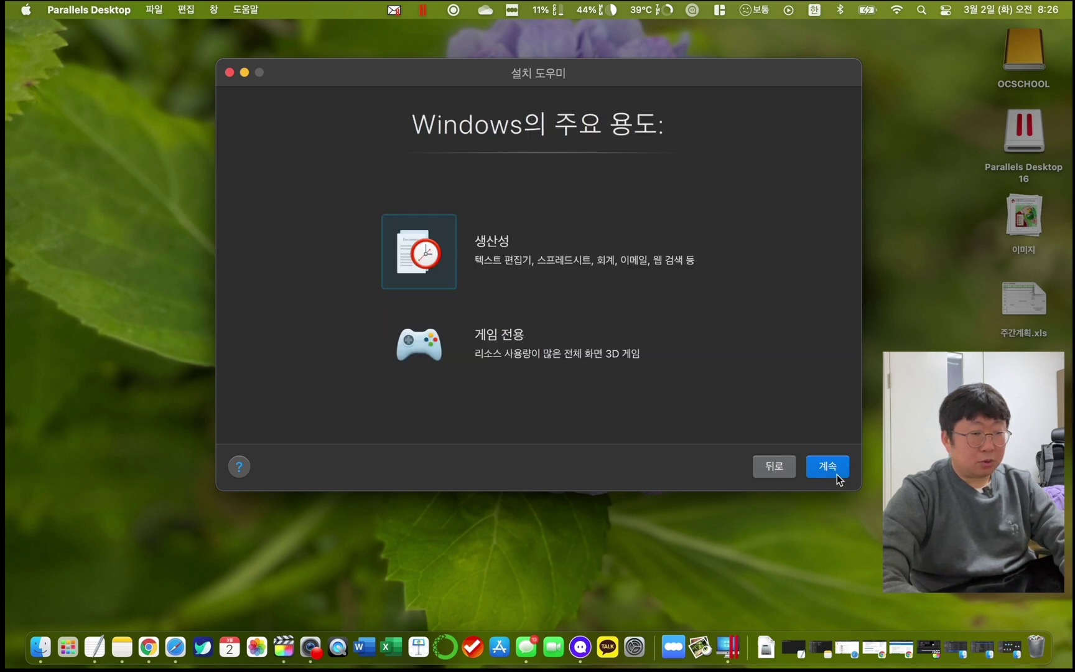
left_click(837, 474)
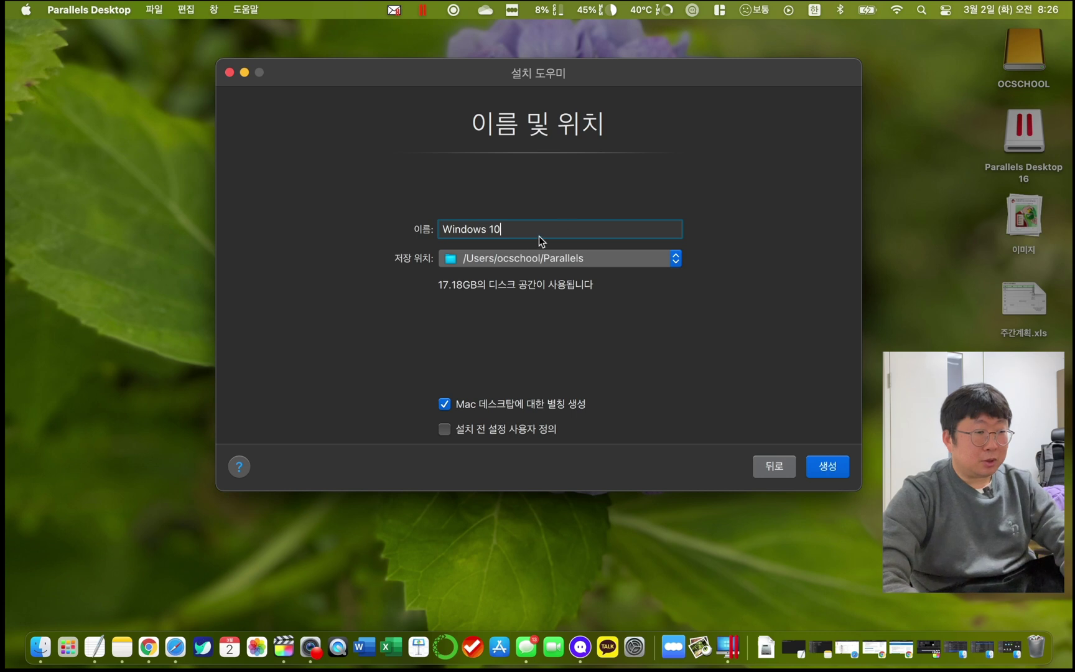
type("ARM")
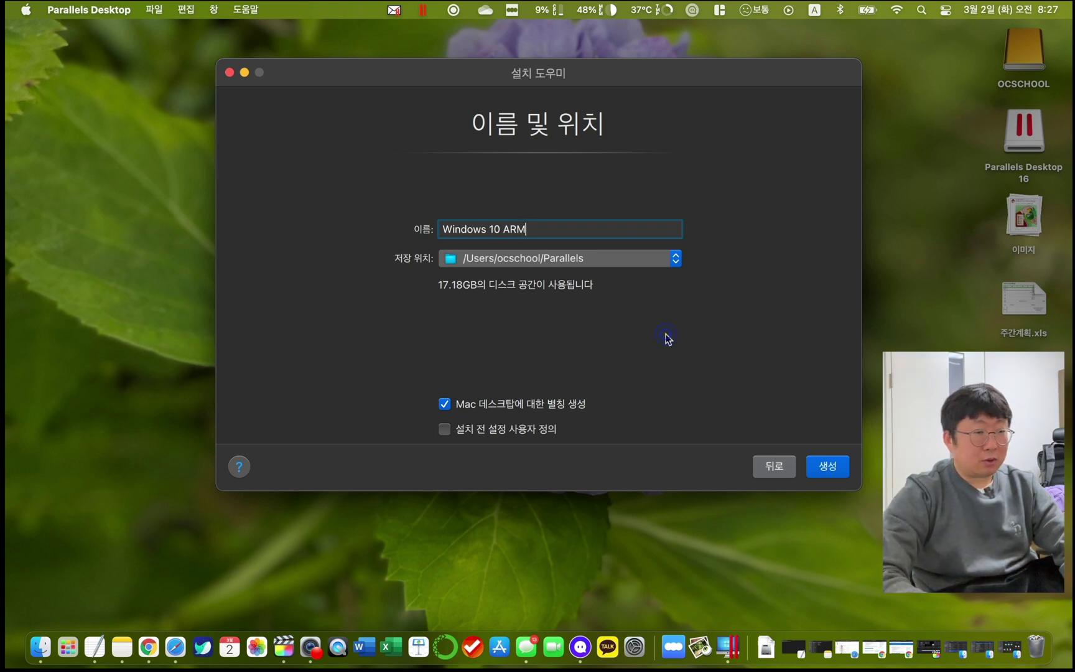
left_click(827, 468)
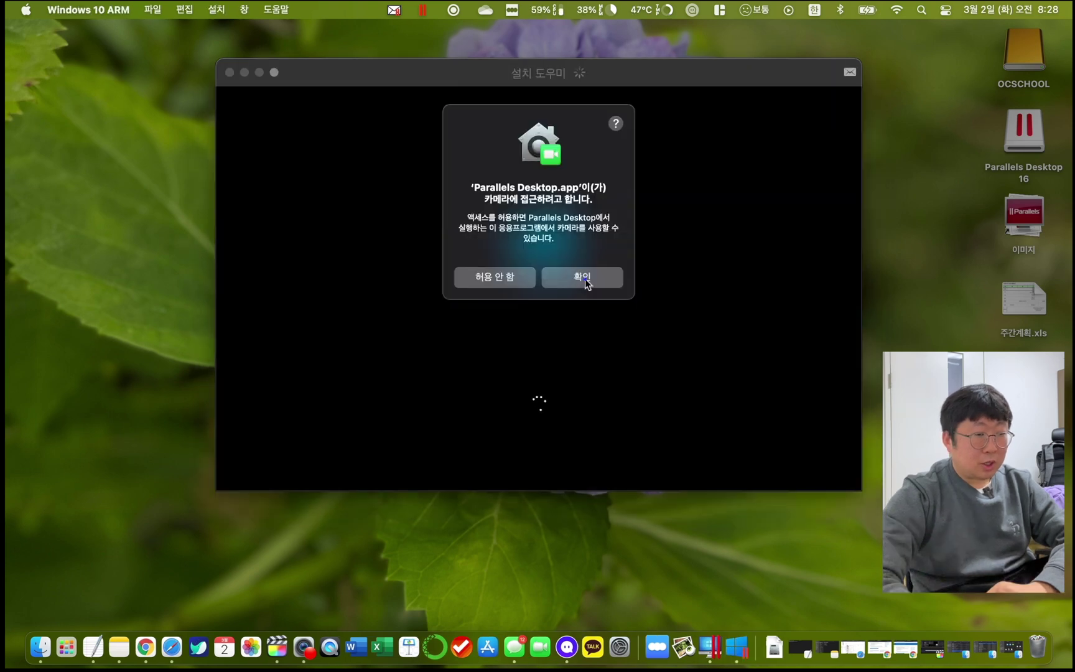
Allow Parallels Desktop to access the camera and continue past the completed Windows 10 ARM installation
left_click(587, 285)
left_click(586, 286)
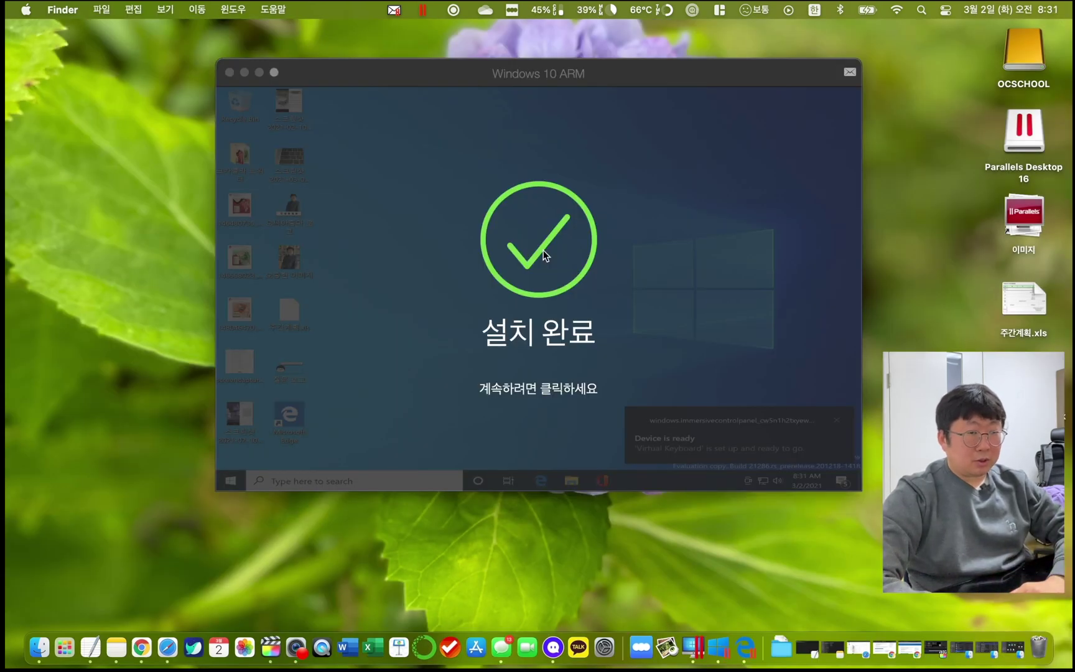
left_click(478, 204)
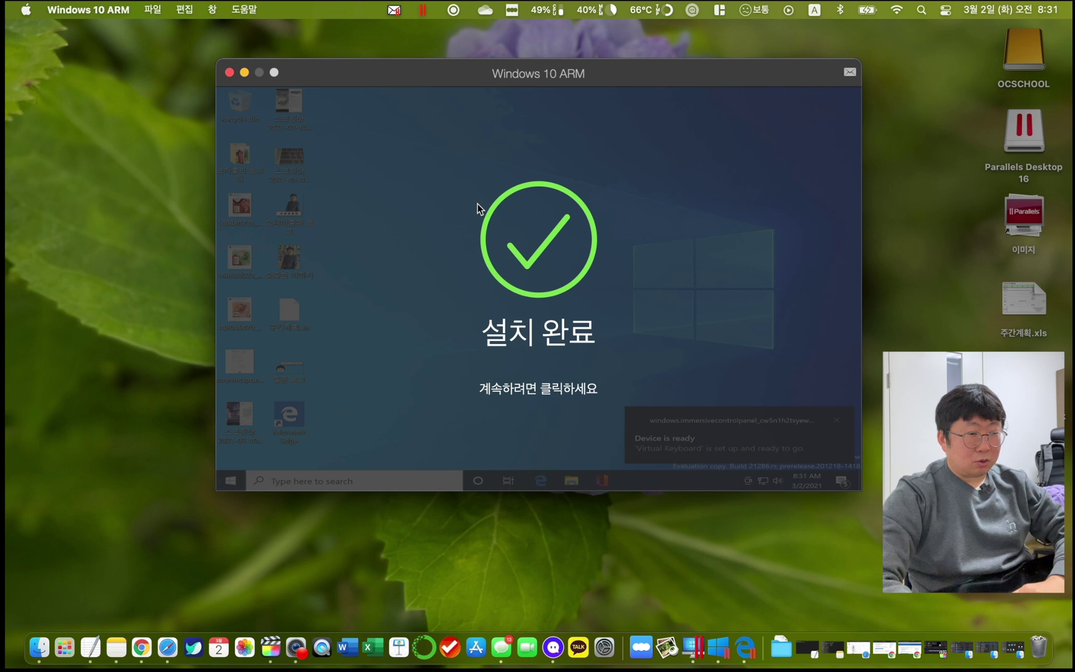
left_click(572, 239)
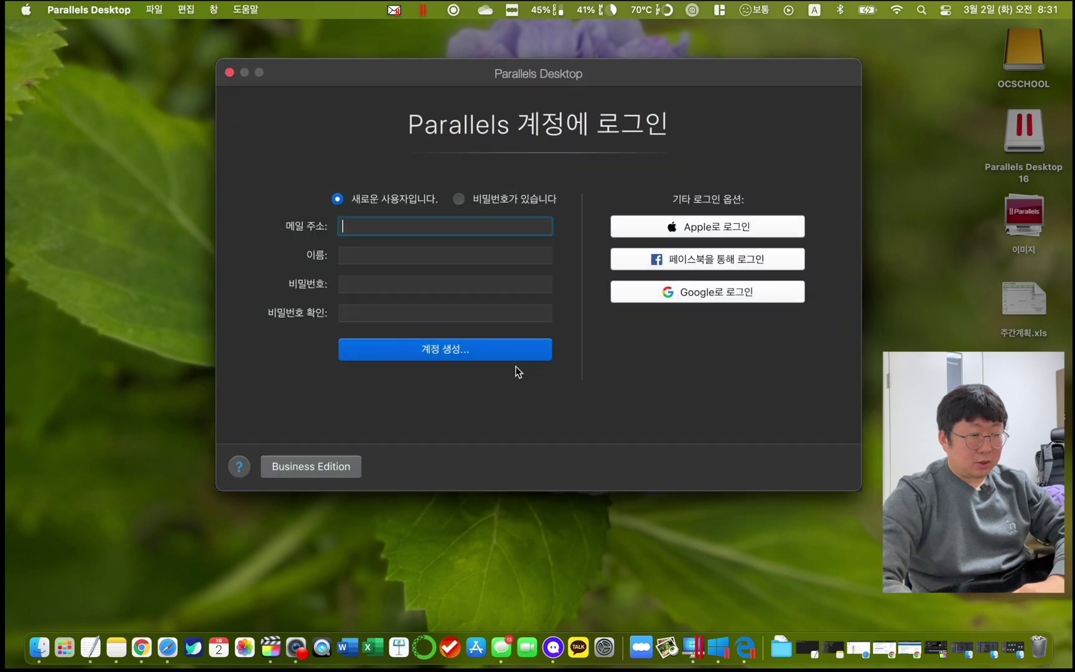
Sign in to the Parallels account with Google and activate Parallels Desktop with the activation key copied from the Technical Preview page in Chrome
left_click(717, 293)
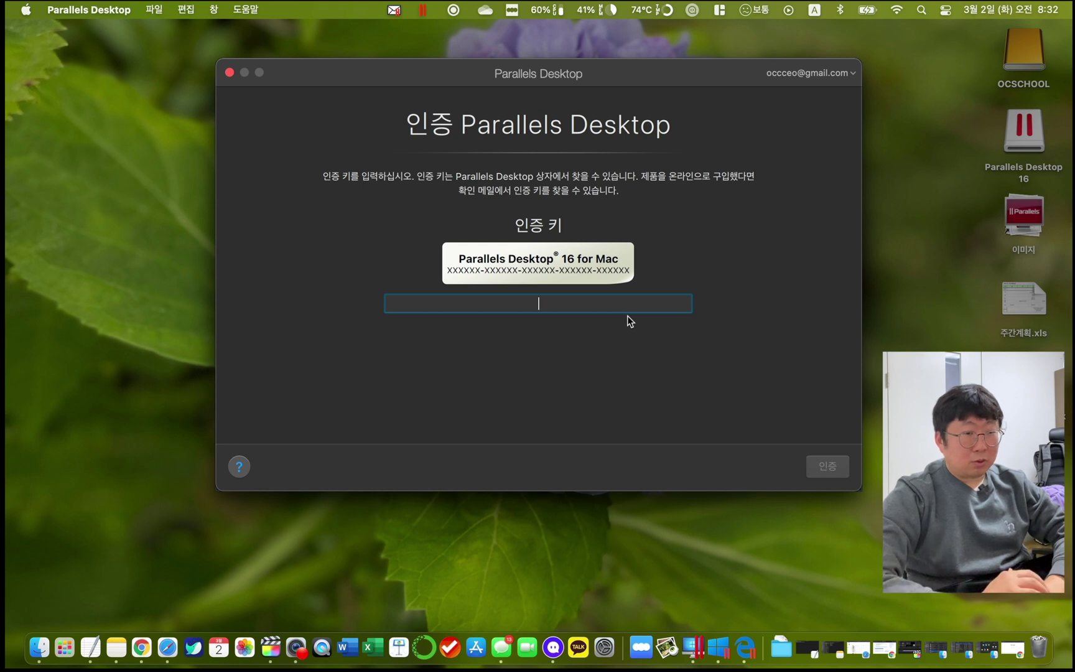
left_click(142, 647)
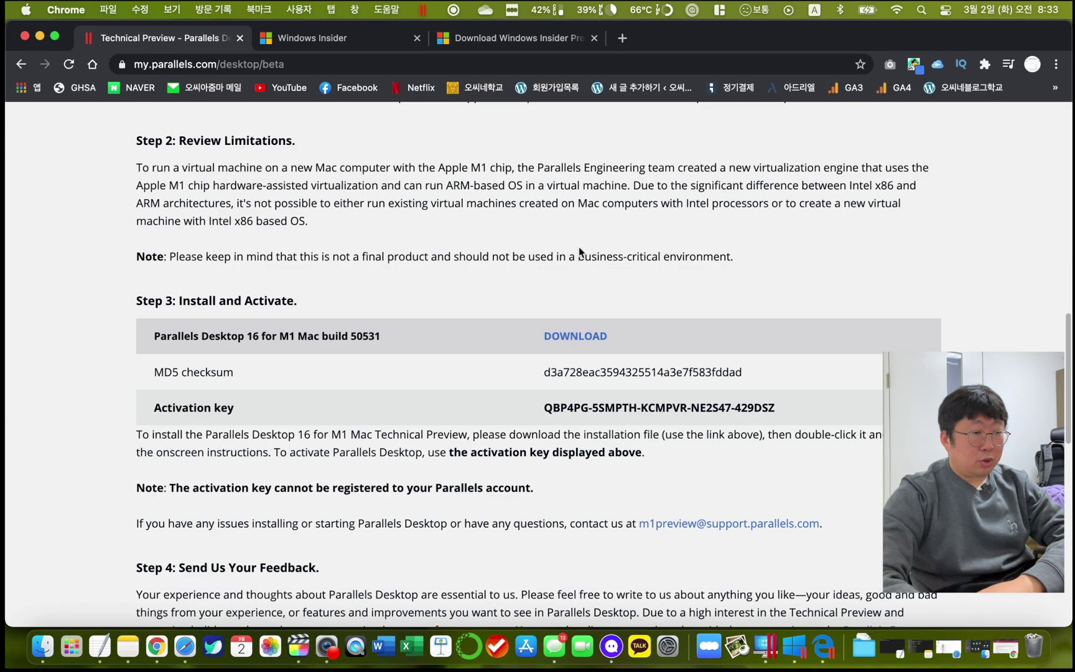
triple_click(550, 410)
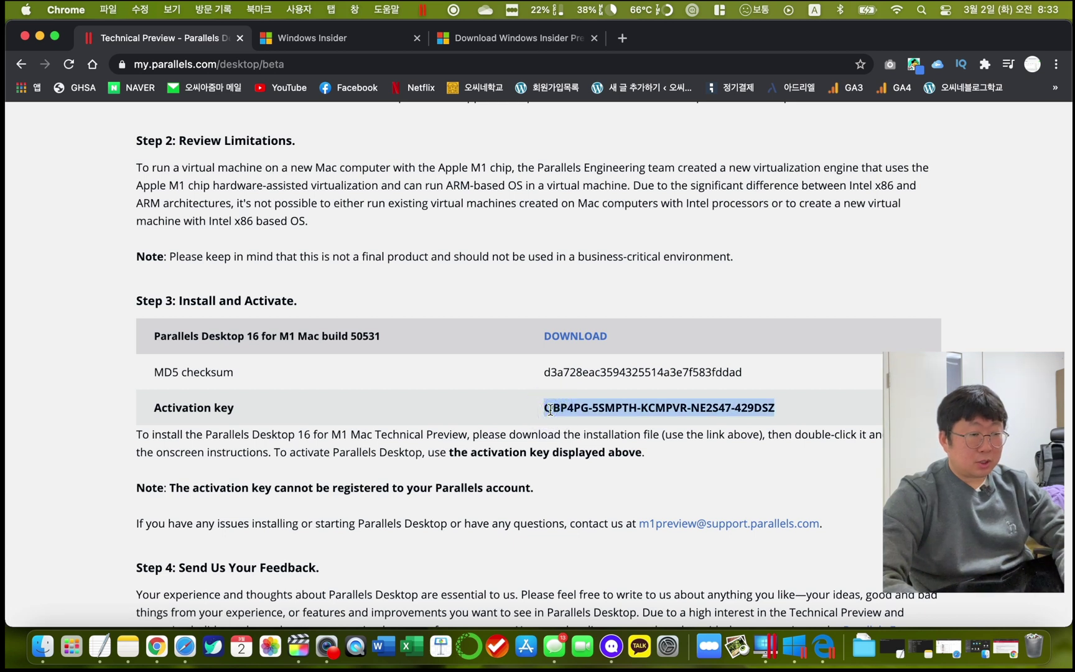
key("super+c")
key("super+Tab")
key("super+v")
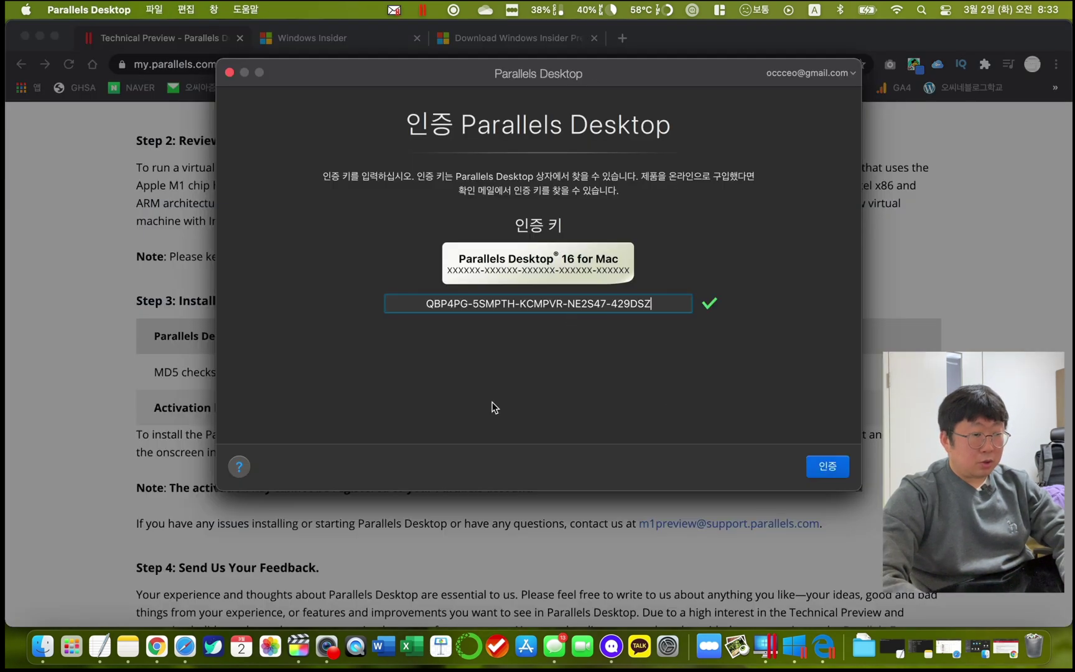
left_click(833, 468)
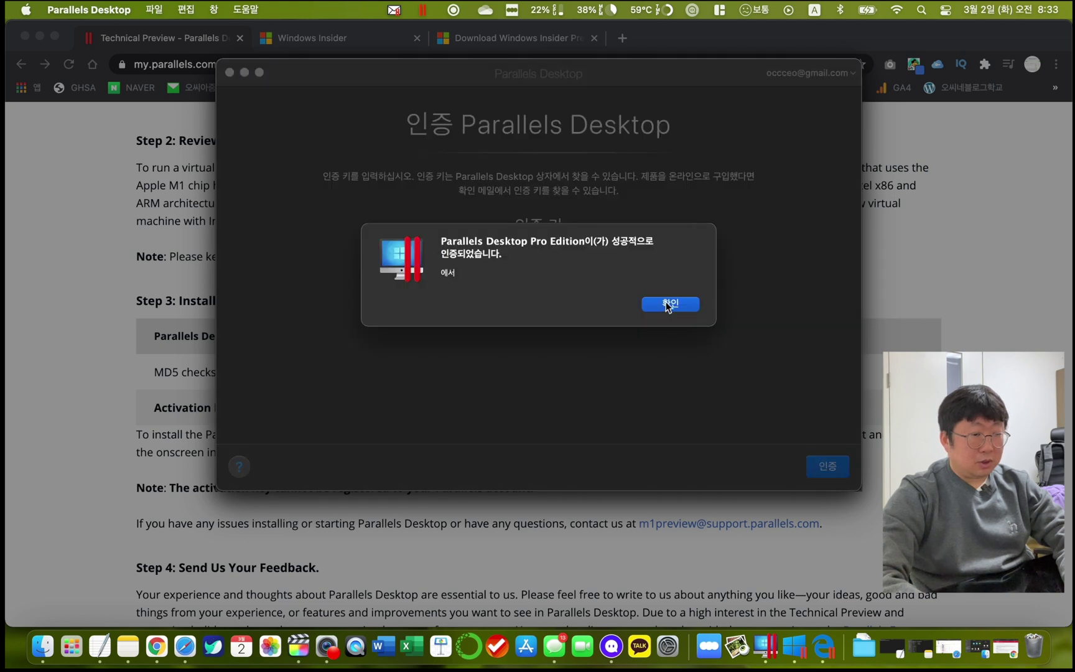
left_click(667, 304)
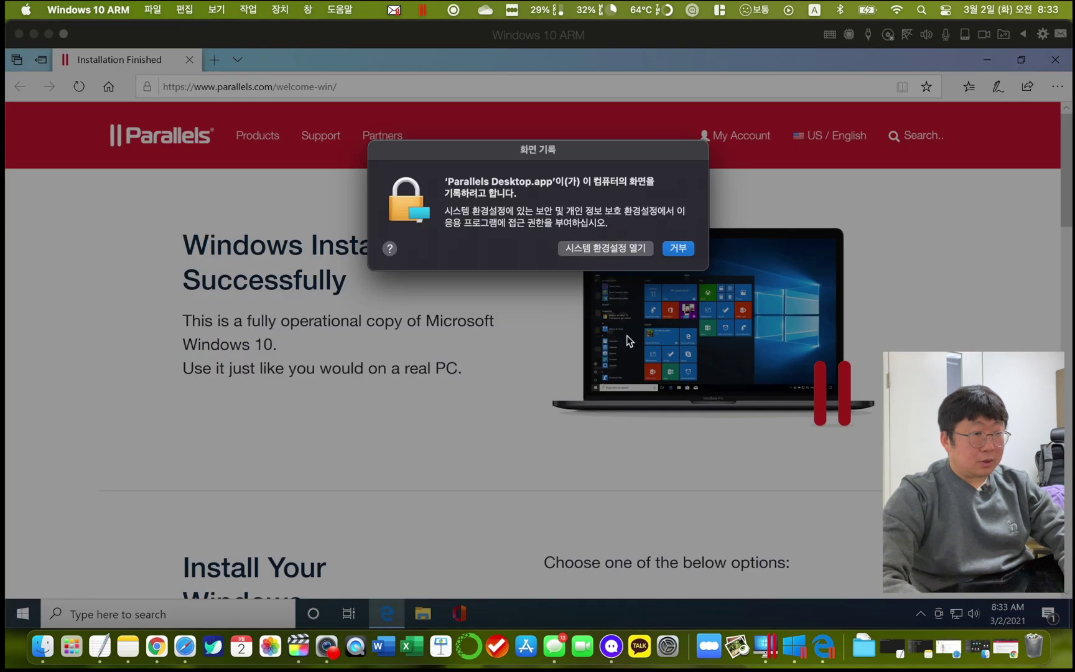
Allow Parallels Desktop to record the screen in the macOS privacy settings, quitting and reopening it, and lock the settings again
left_click_drag(521, 154, 507, 182)
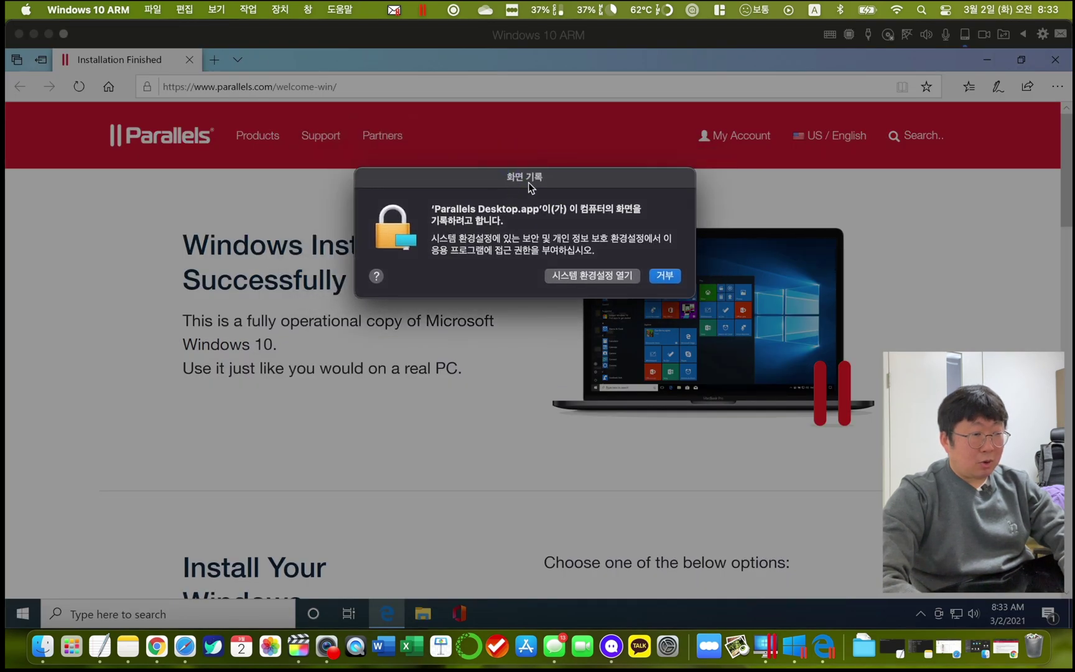
left_click(594, 276)
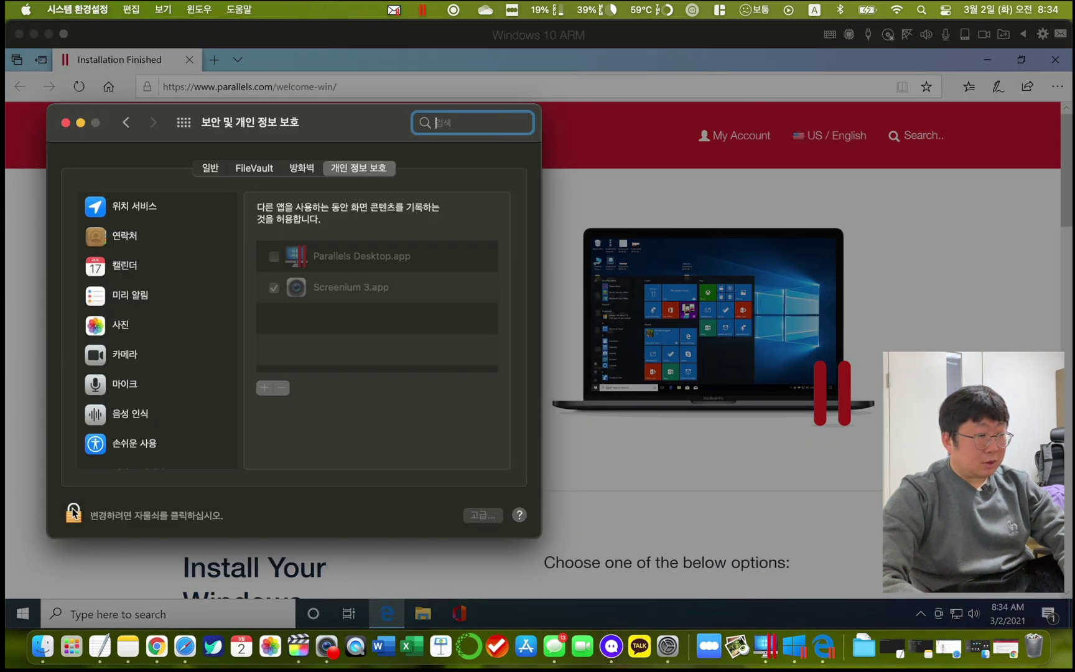
left_click(274, 258)
left_click(274, 258)
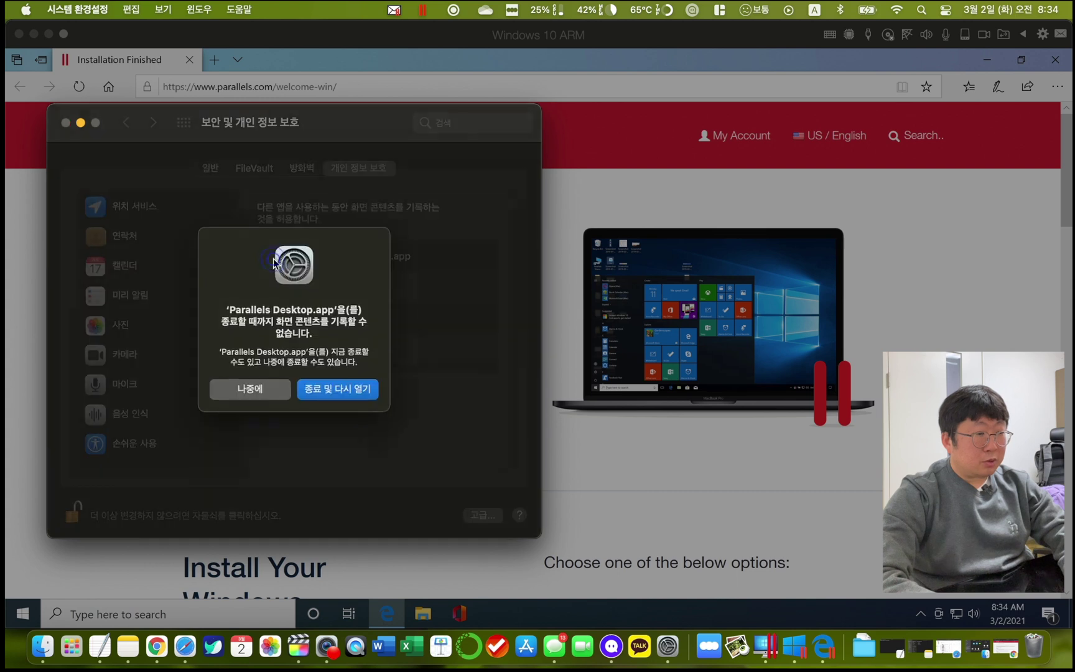
left_click(323, 392)
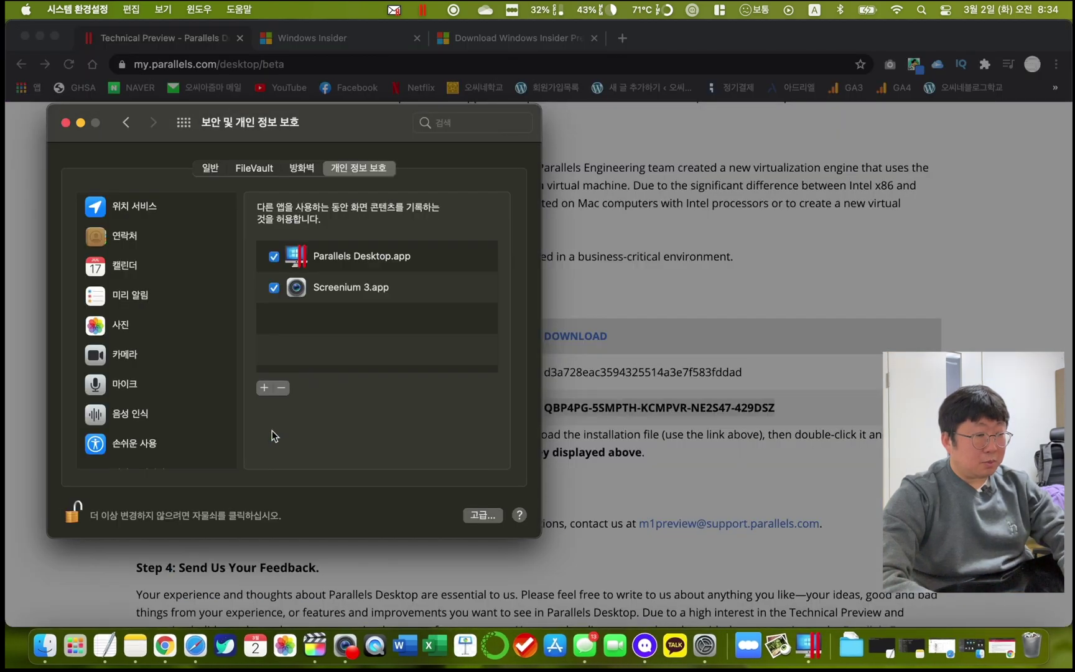
left_click(71, 519)
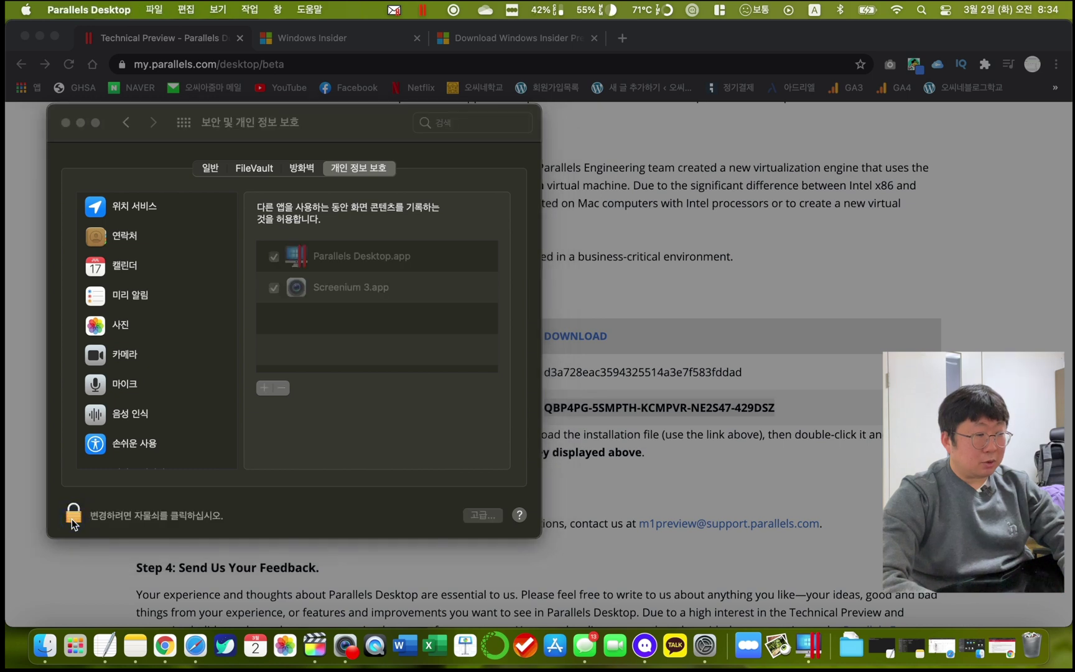
Resume the suspended Windows 10 ARM virtual machine and set the Windows country or region to Korea
left_click(811, 644)
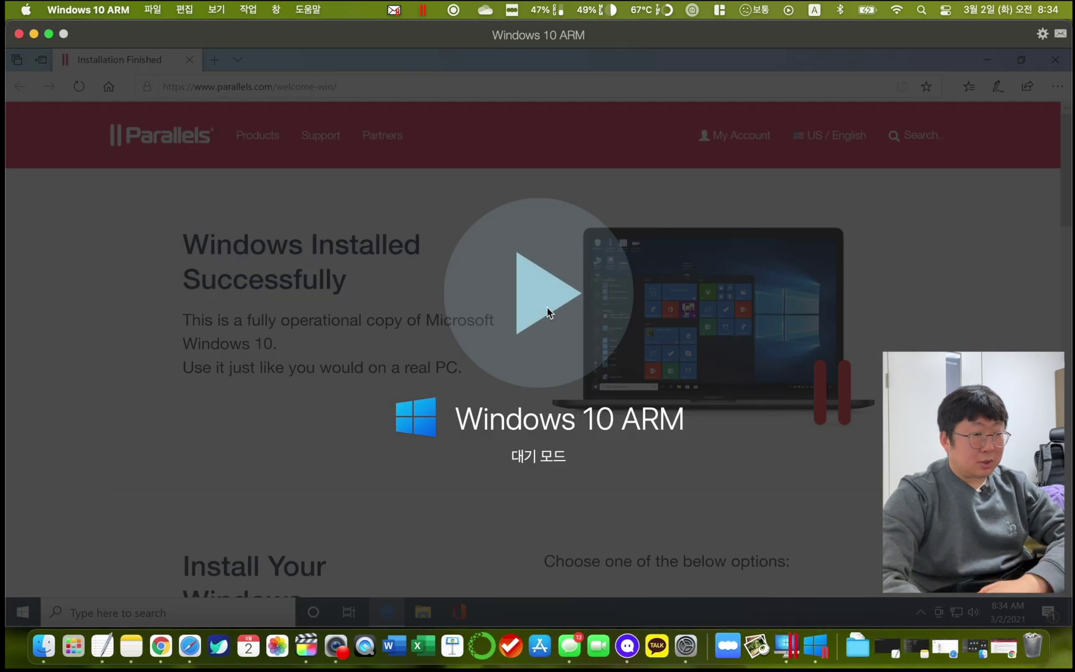
left_click(548, 311)
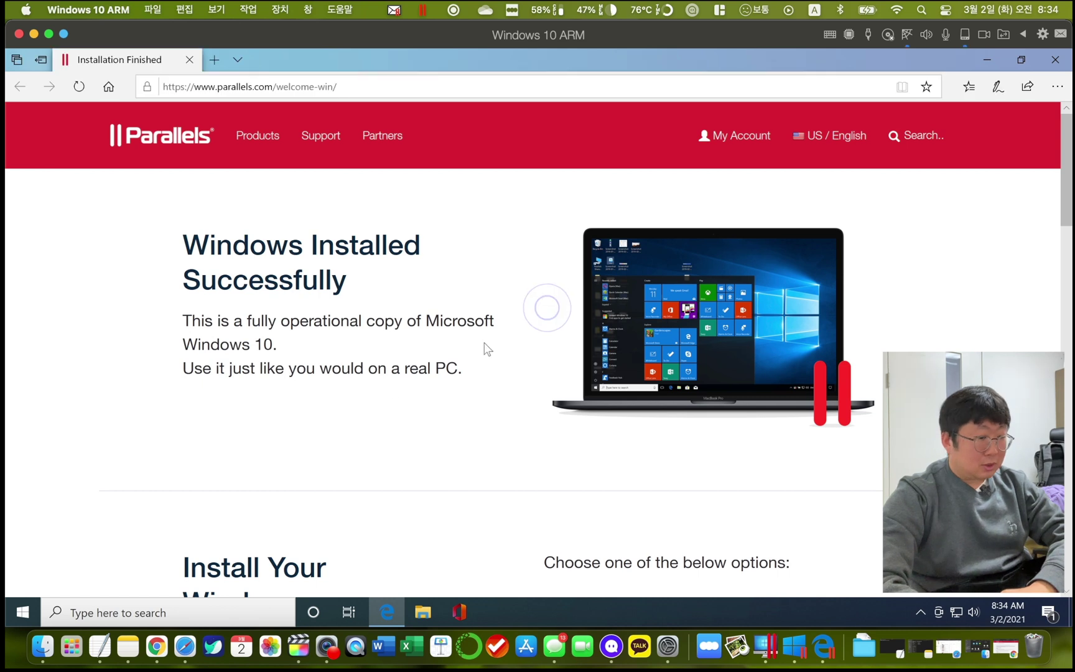
left_click(22, 614)
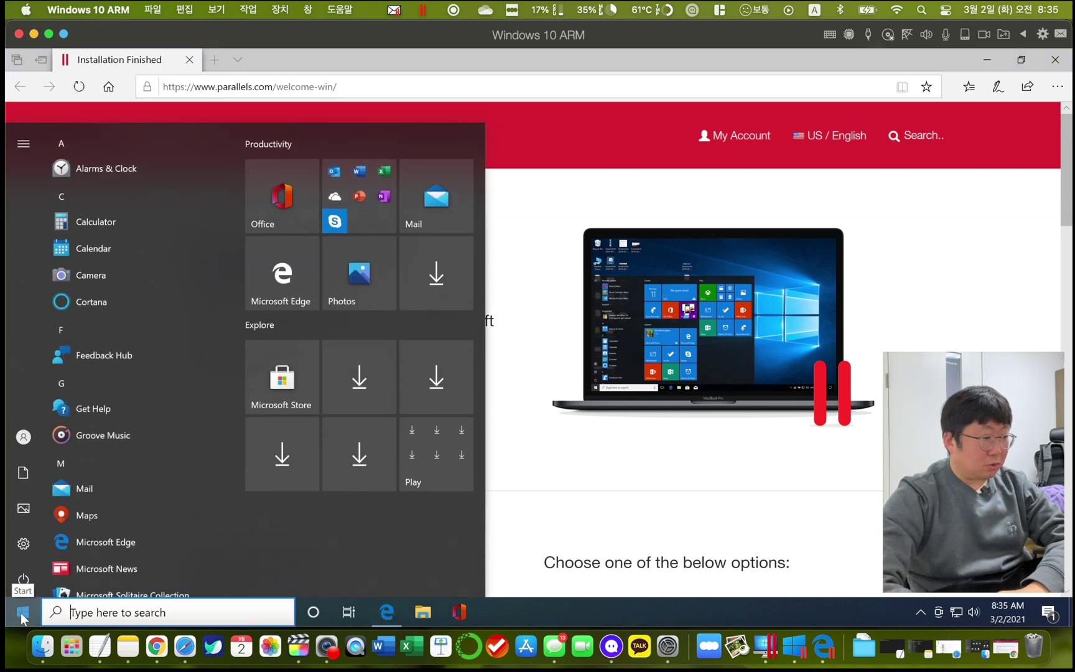
left_click(23, 544)
scroll(481, 347, "down", 3)
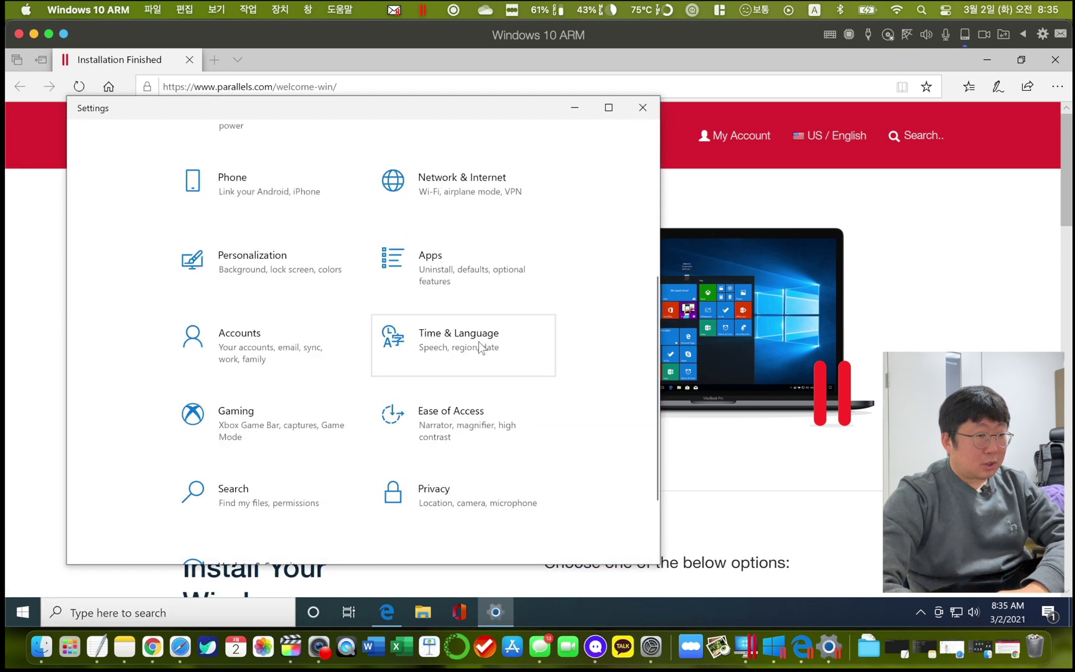
left_click(479, 345)
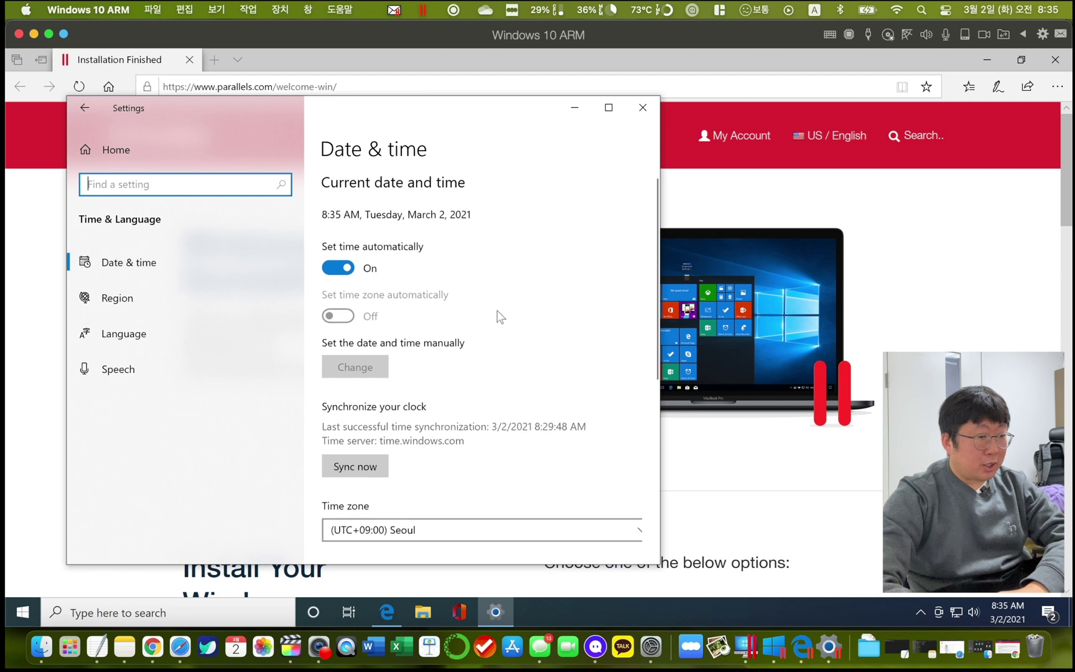
scroll(499, 314, "down", 3)
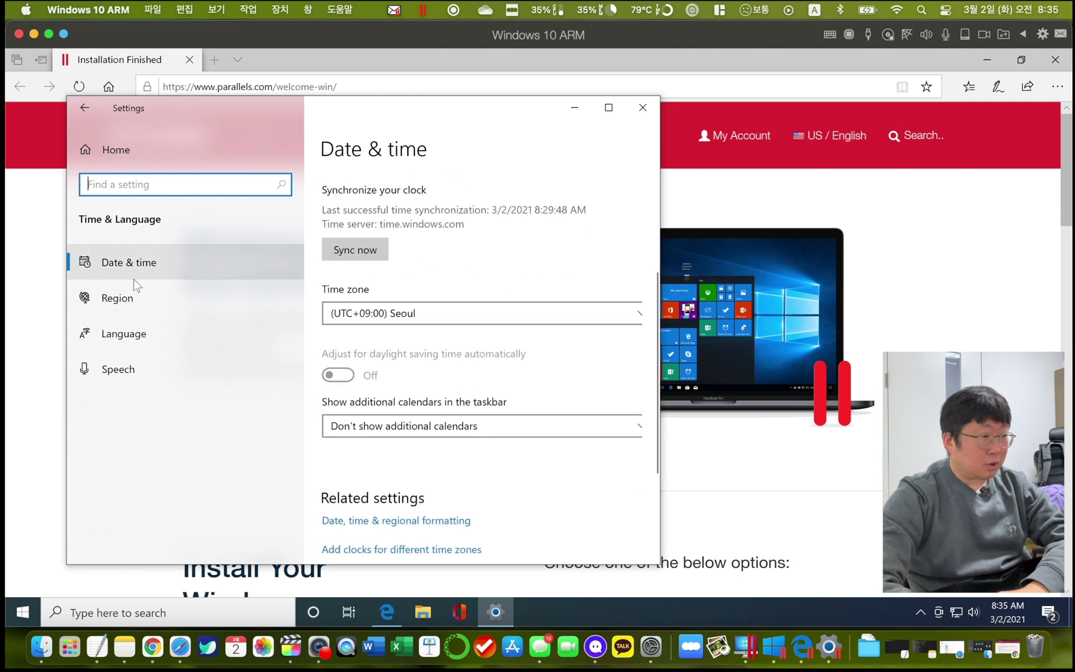
left_click(125, 298)
left_click(427, 208)
scroll(379, 277, "up", 10)
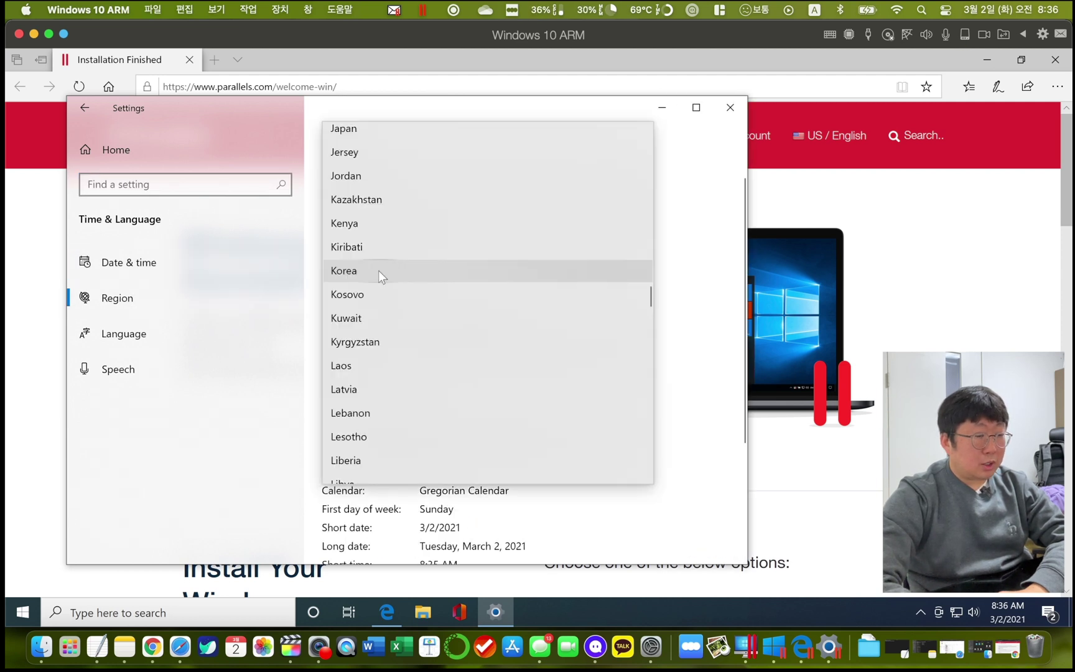
left_click(379, 269)
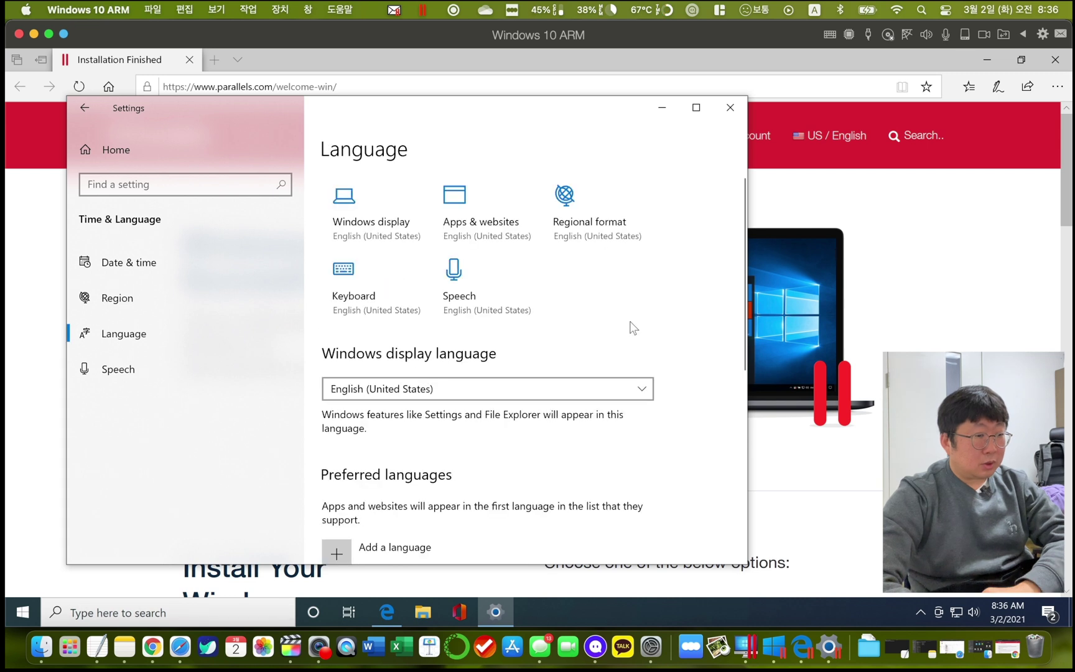
Add Korean to the preferred languages, installing its language pack, text-to-speech and handwriting features and setting it as the Windows display language
scroll(632, 328, "down", 2)
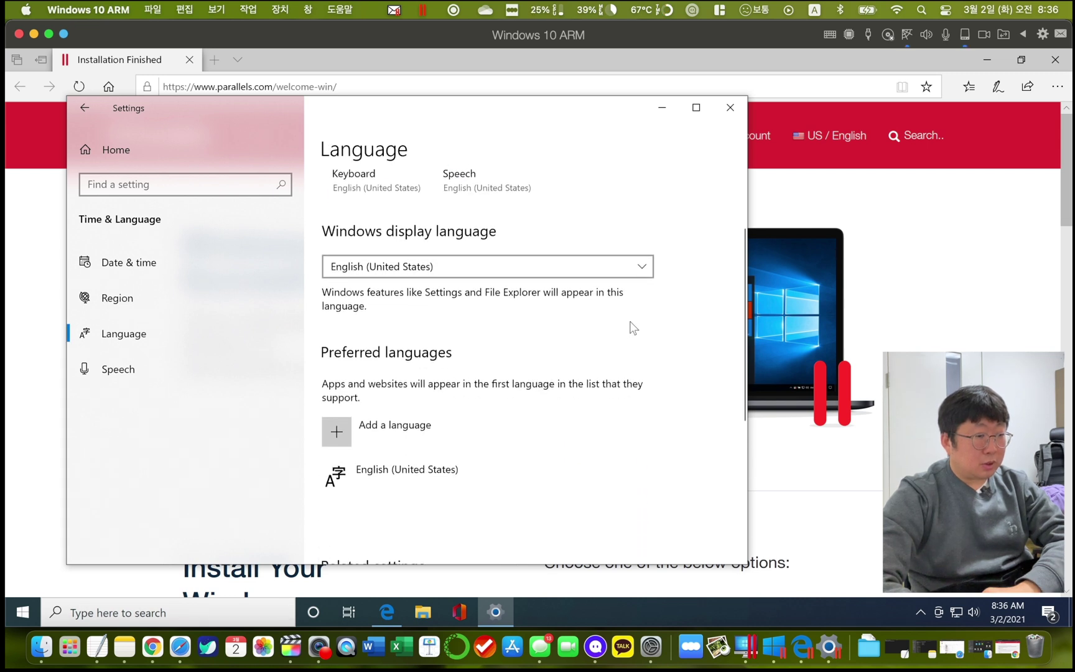
left_click(510, 273)
left_click(590, 222)
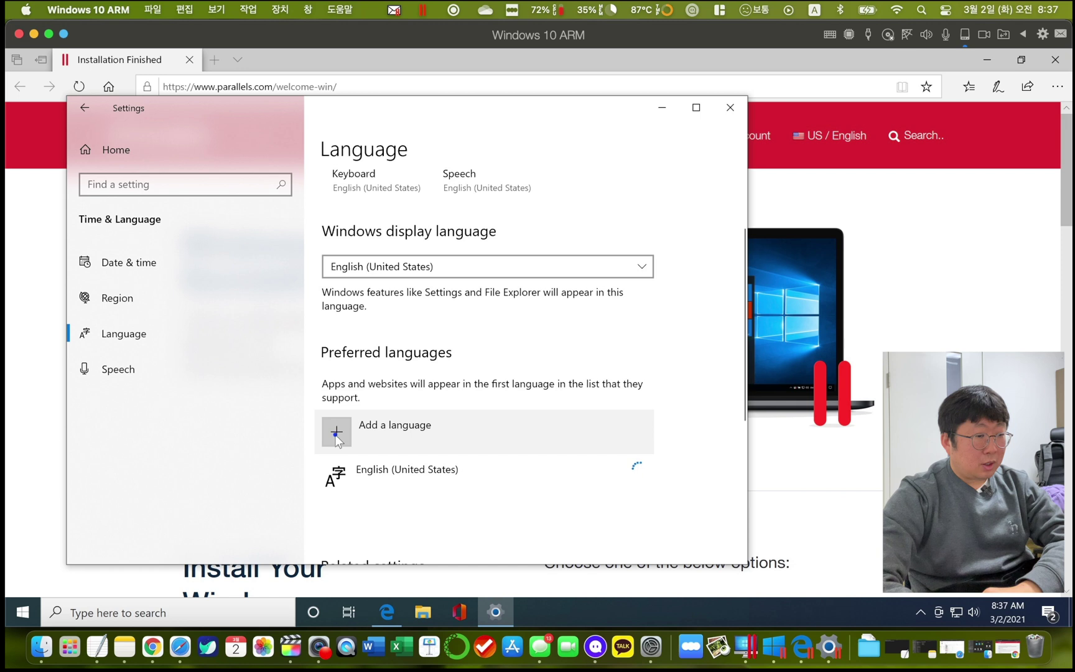
left_click(336, 434)
type("korea")
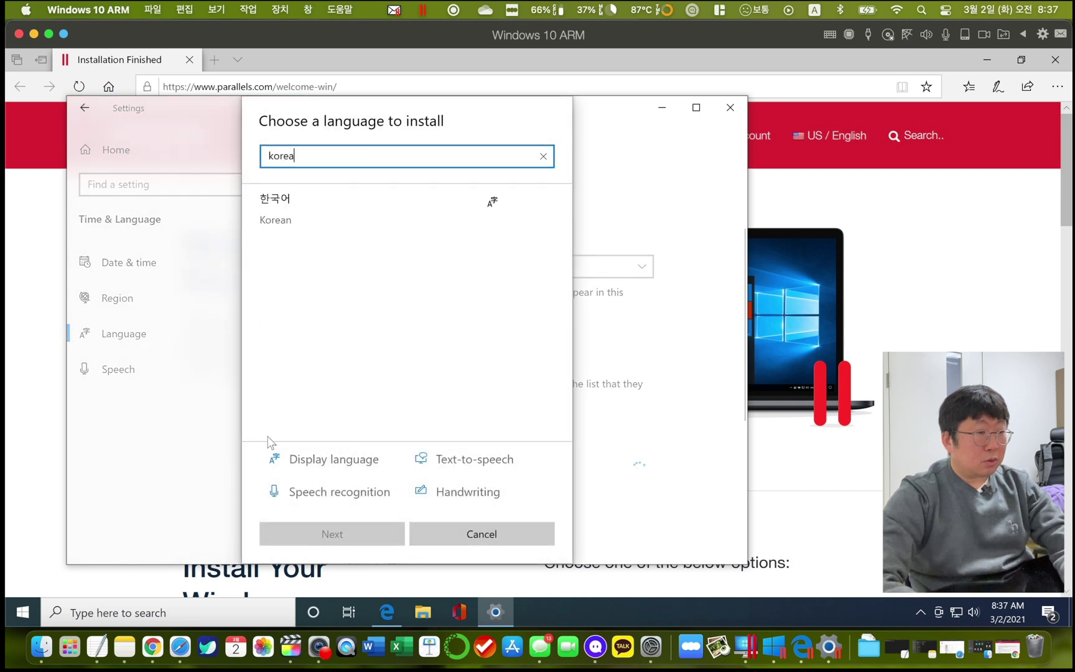
left_click(306, 212)
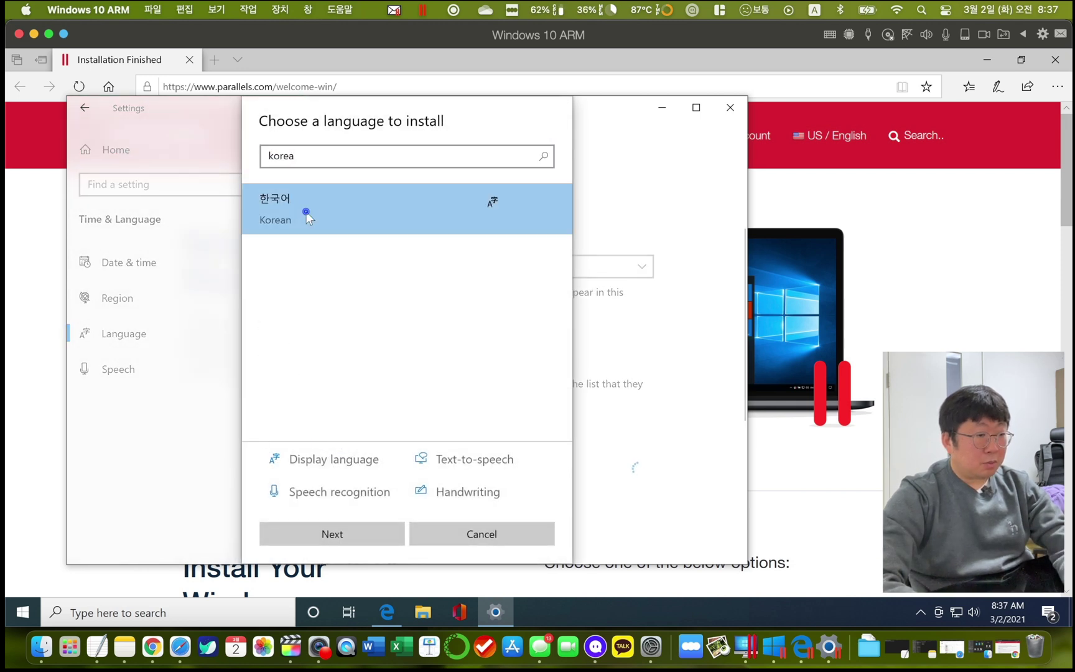
left_click(343, 536)
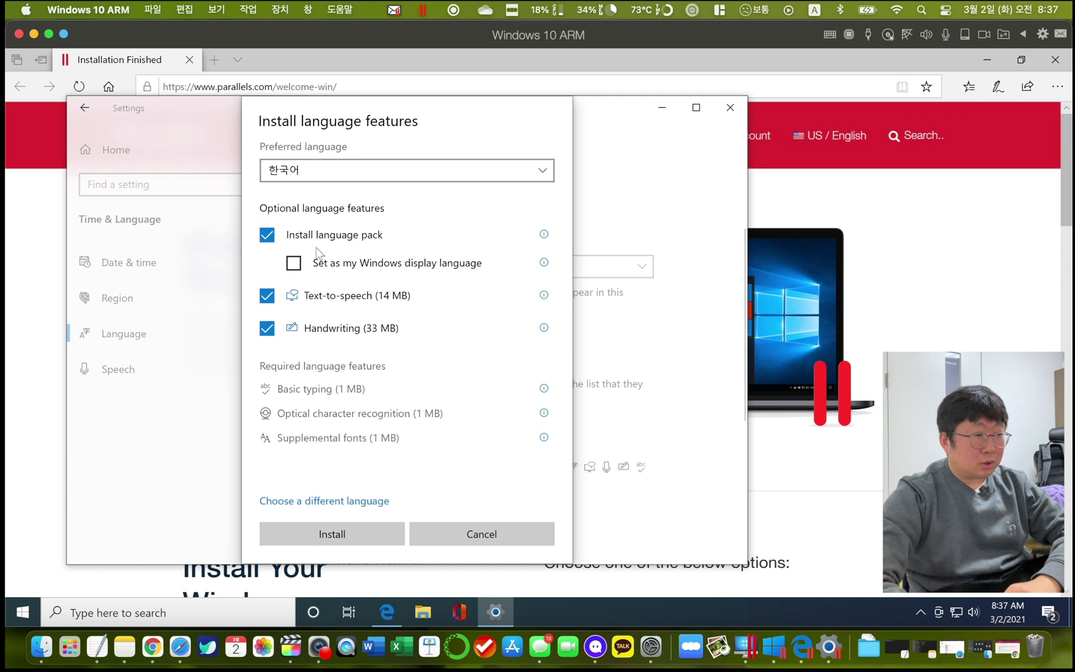
left_click(293, 264)
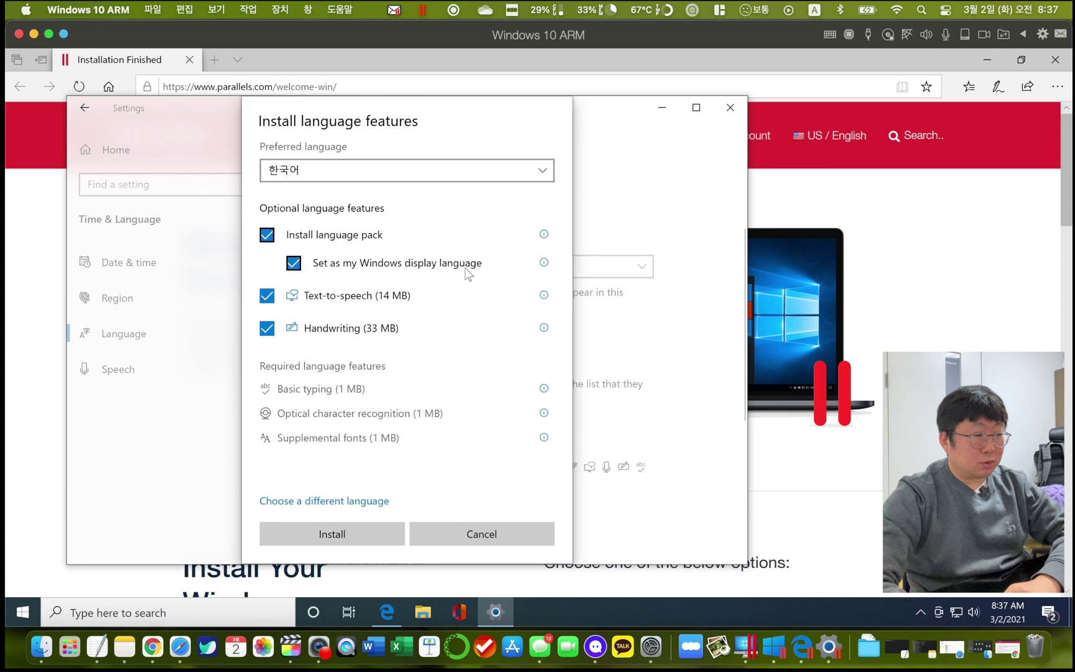
left_click(339, 535)
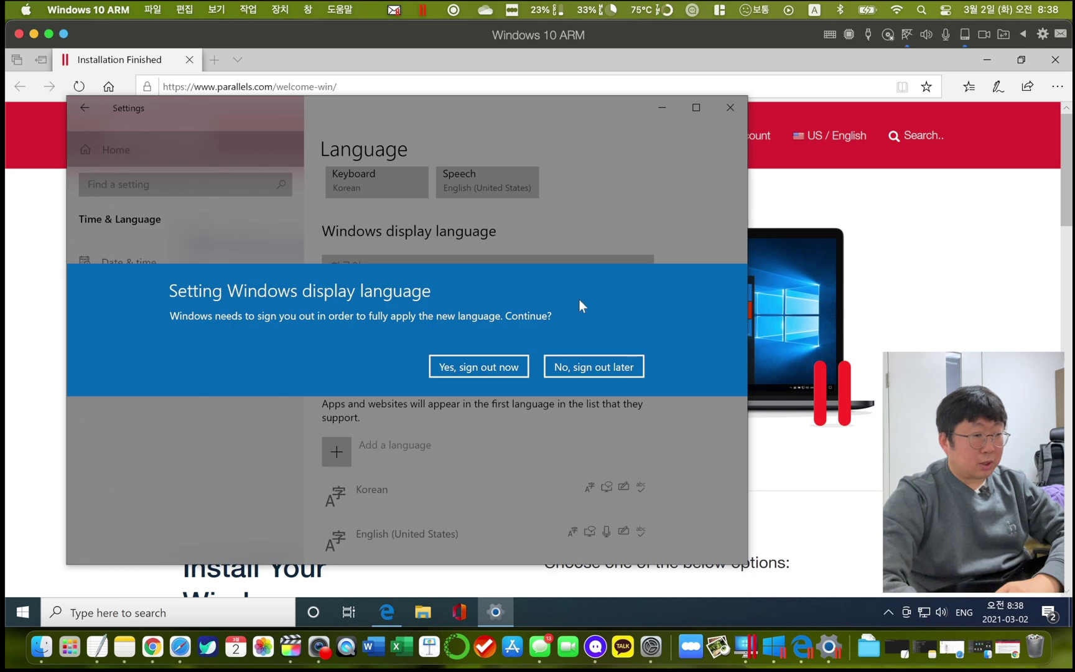
Sign out of Windows to apply the new display language and sign back in
left_click(488, 367)
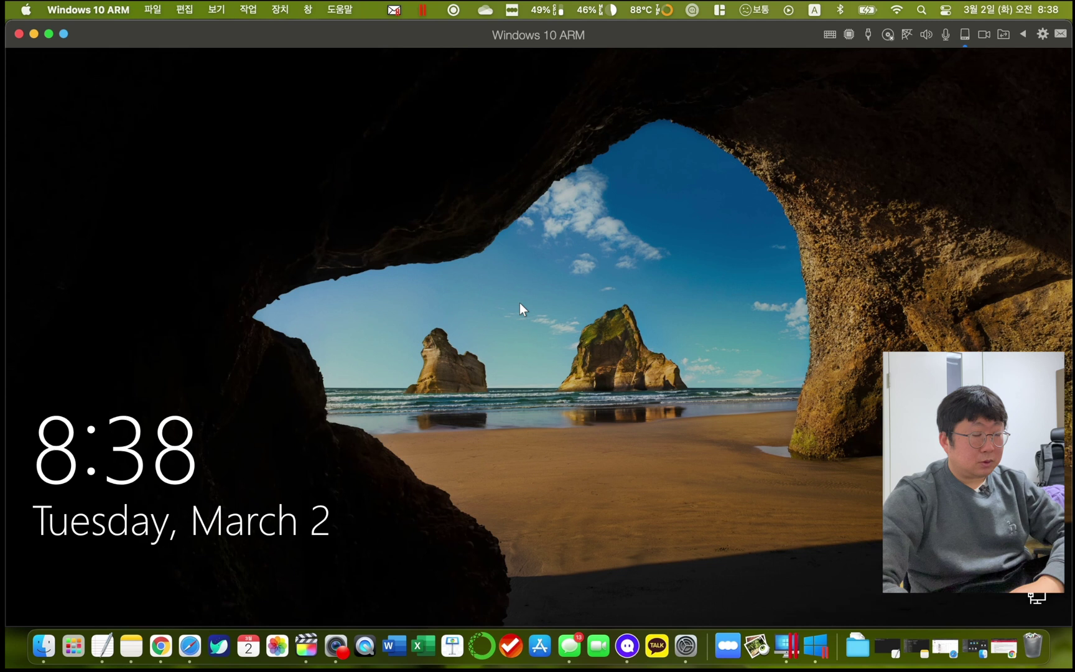
left_click(521, 302)
key("Return")
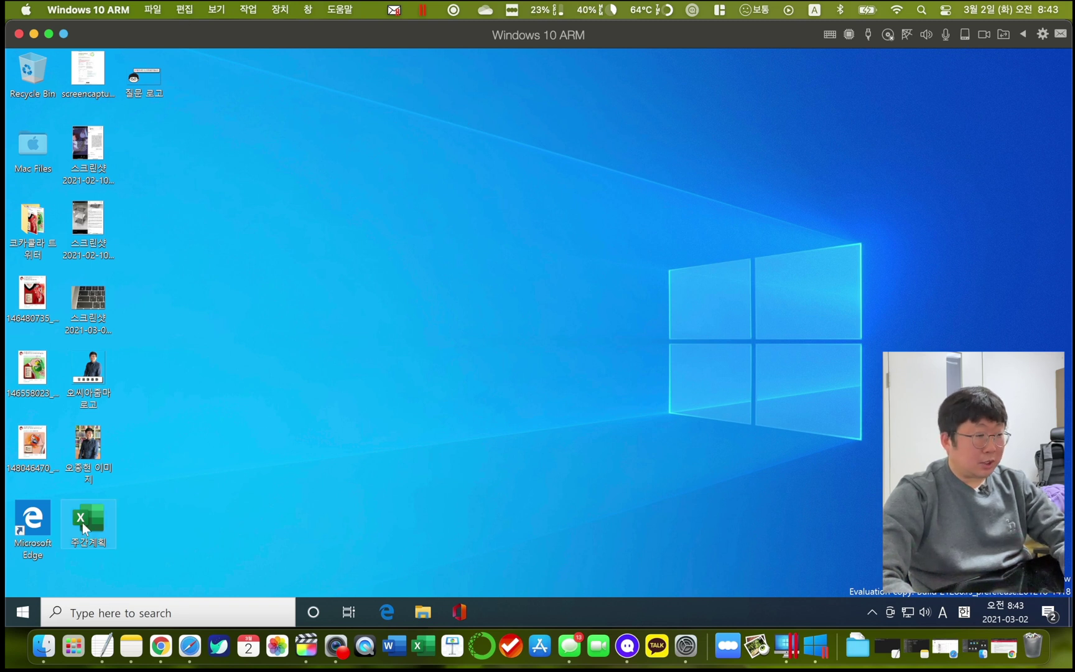
Open File Explorer and check the language of the Home and Share ribbon commands
left_click(423, 612)
left_click(182, 136)
left_click(214, 136)
left_click(184, 137)
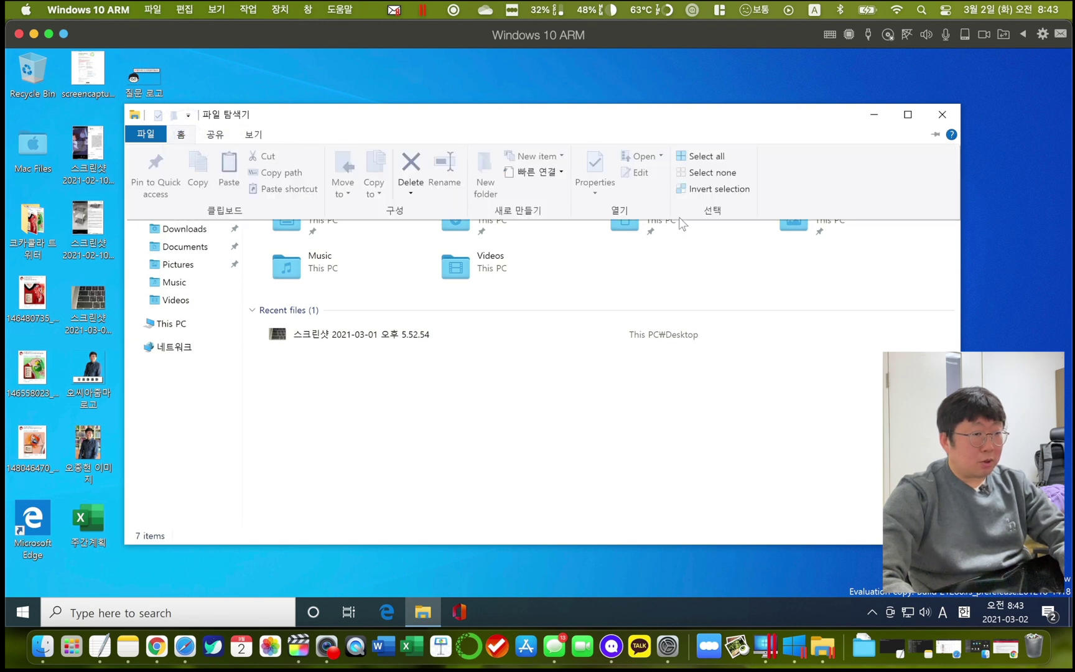
Copy the current user's Korean language settings to the welcome screen, system accounts and new user accounts, postponing the restart
left_click(23, 612)
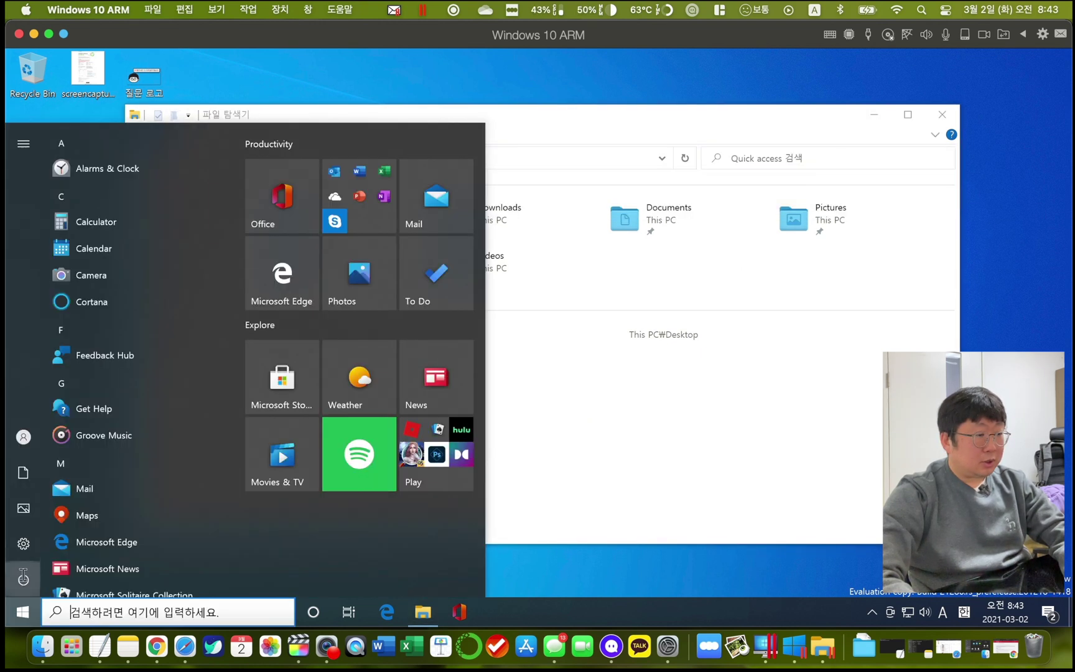
left_click(19, 533)
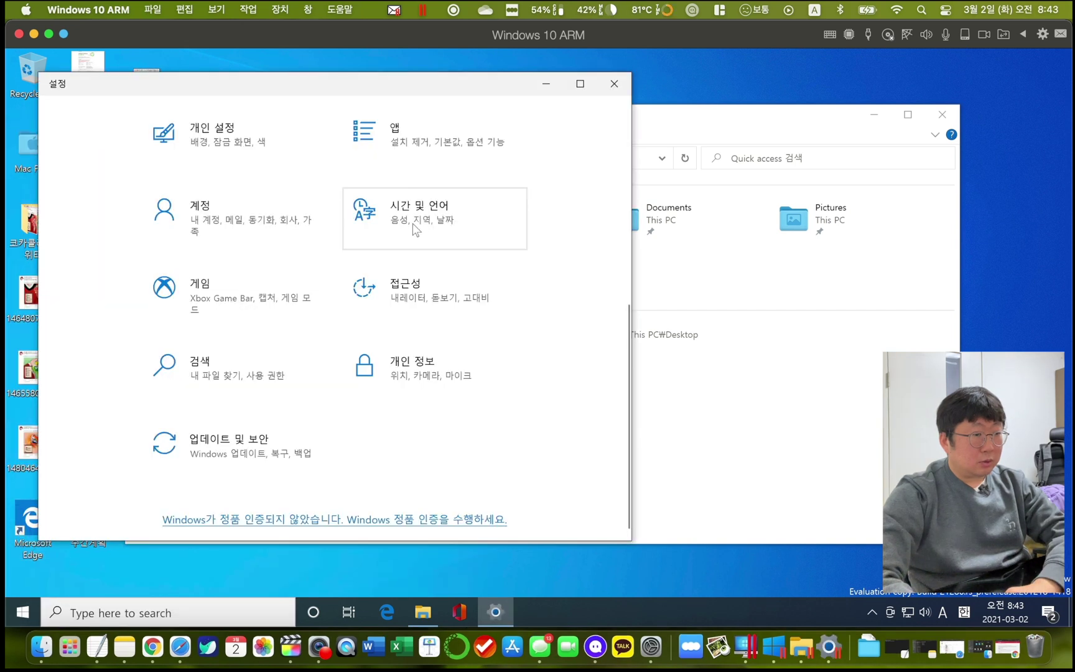
left_click(439, 221)
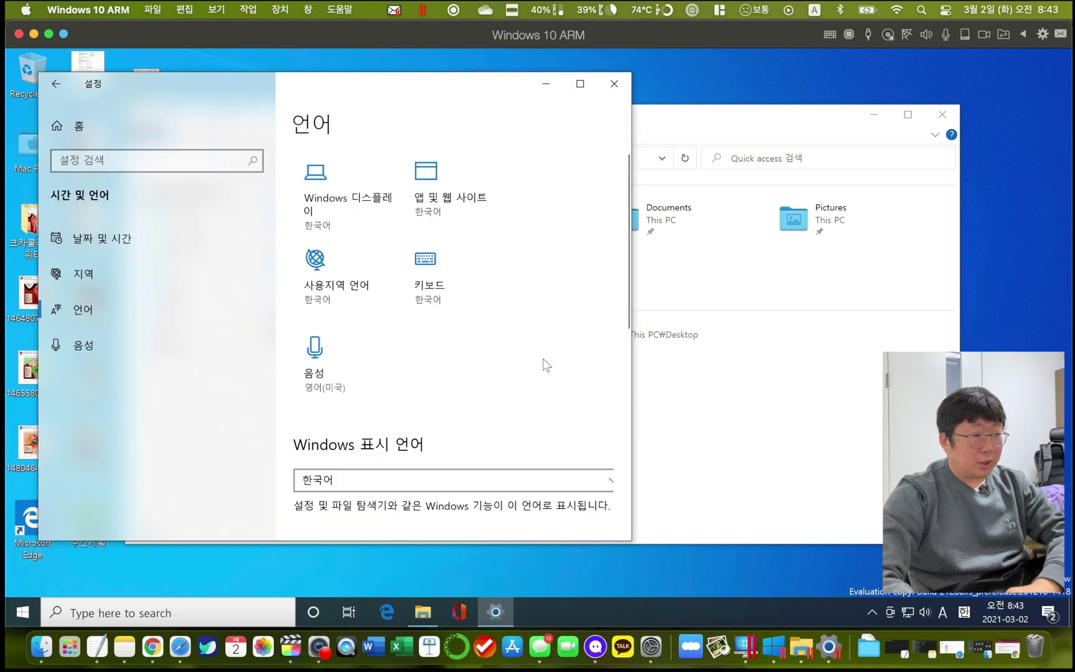
scroll(546, 366, "down", 10)
left_click(342, 278)
left_click(323, 229)
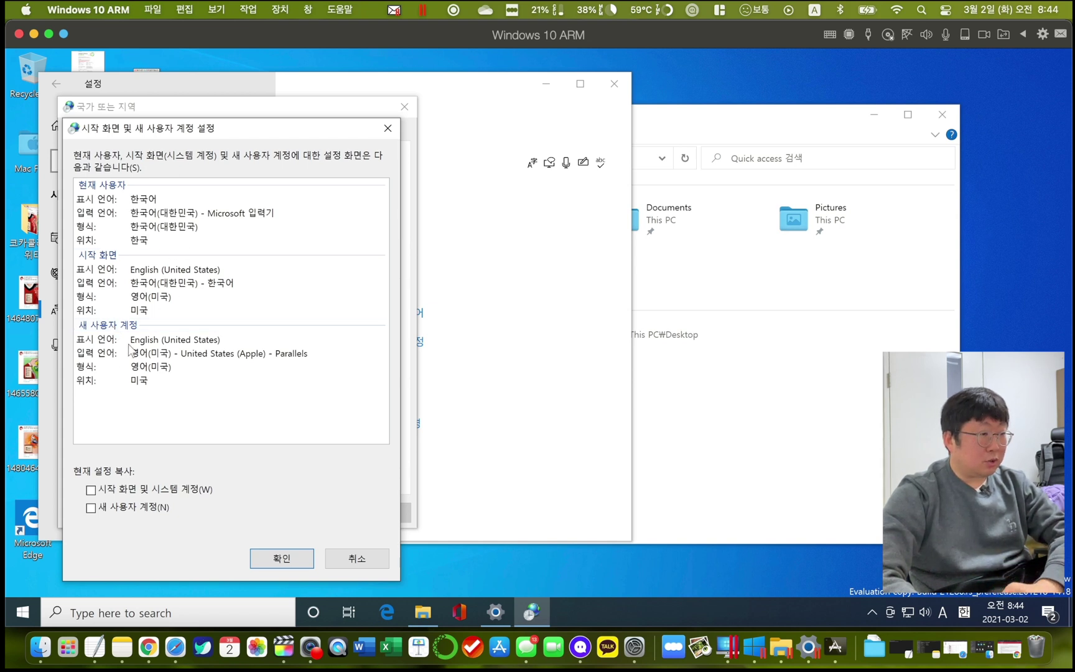
left_click(92, 491)
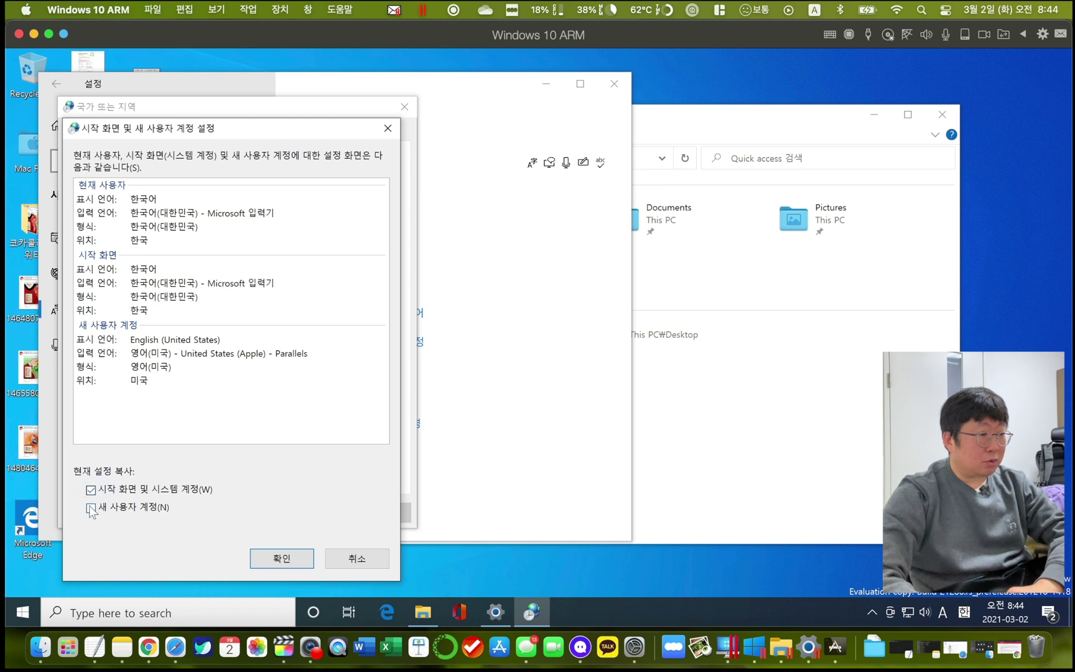
left_click(90, 507)
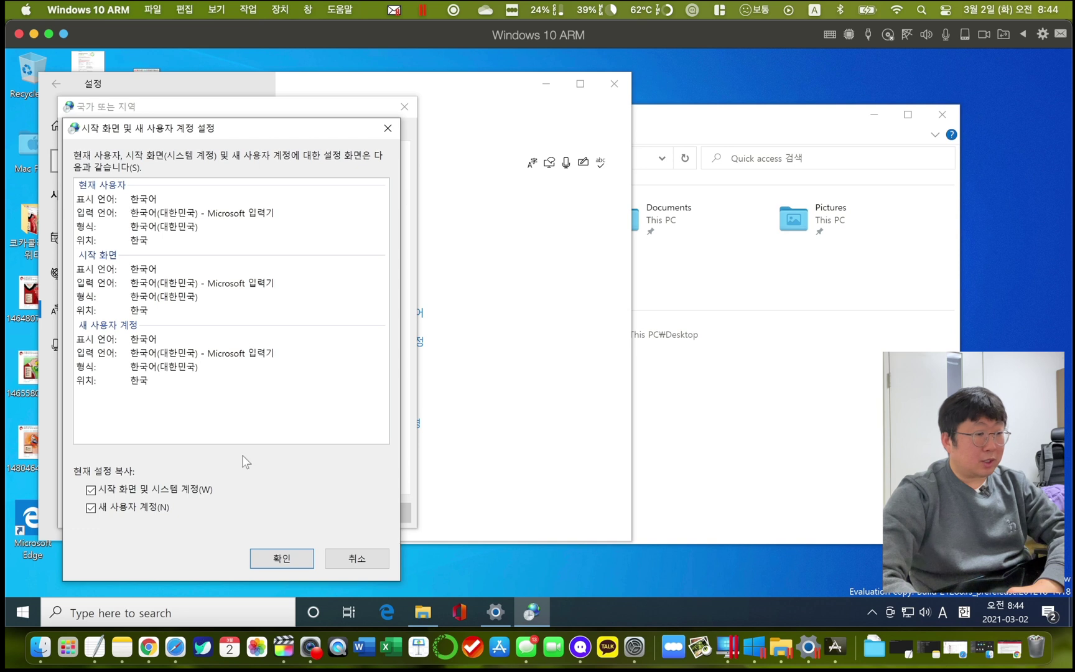
left_click(268, 556)
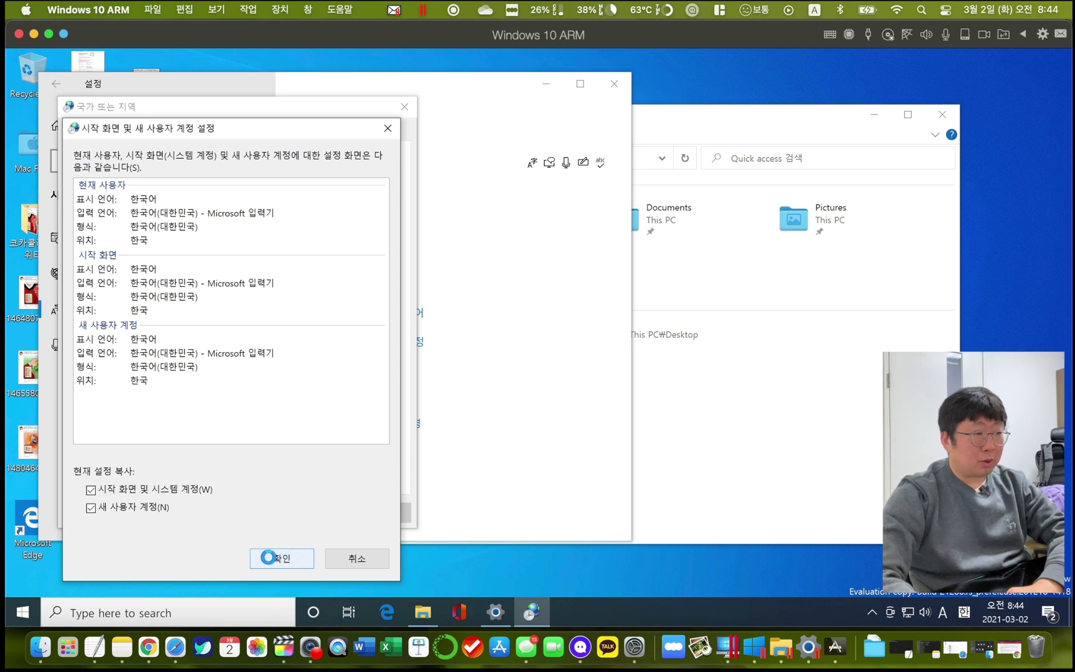
left_click(628, 359)
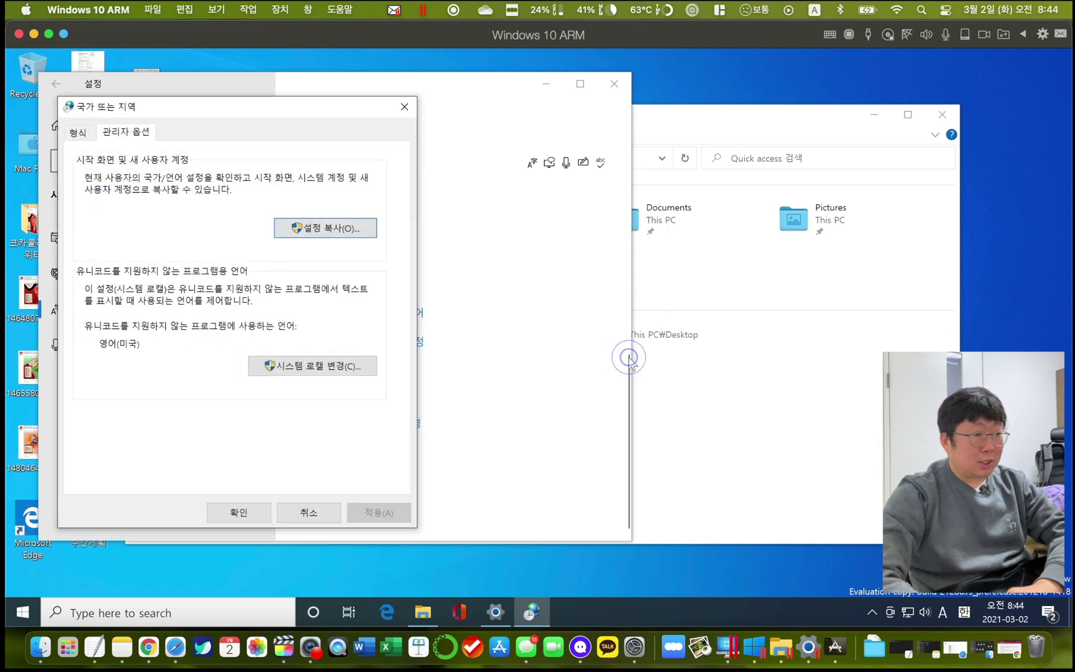
Change the system locale for non-Unicode programs to 한국어(대한민국), postpone the restart and close all open windows
left_click(322, 367)
left_click(206, 215)
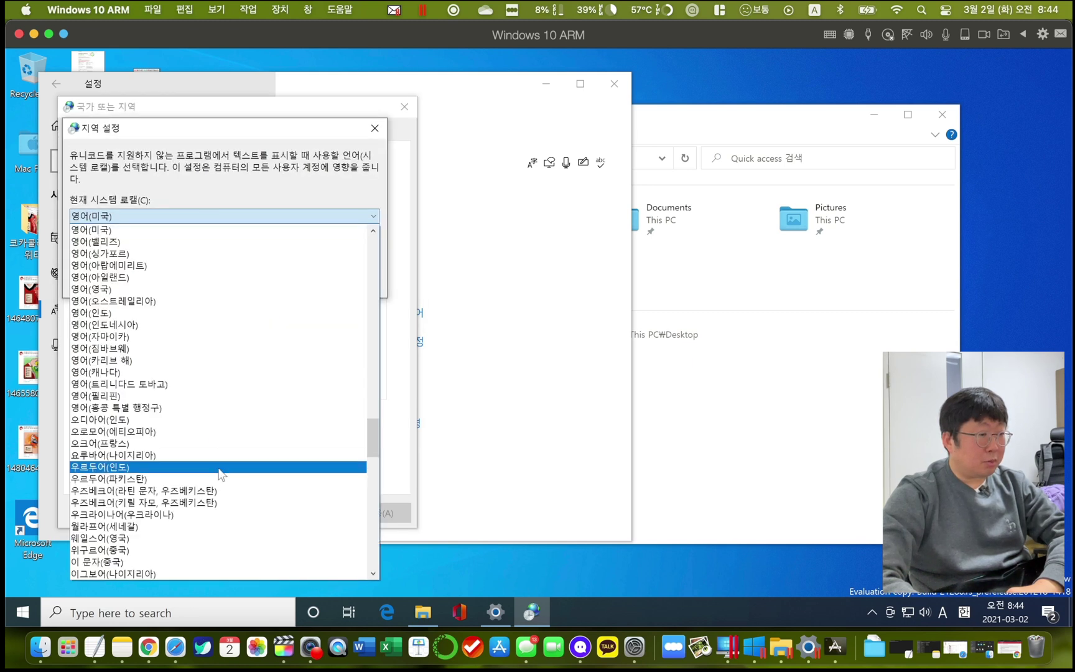
scroll(181, 546, "down", 20)
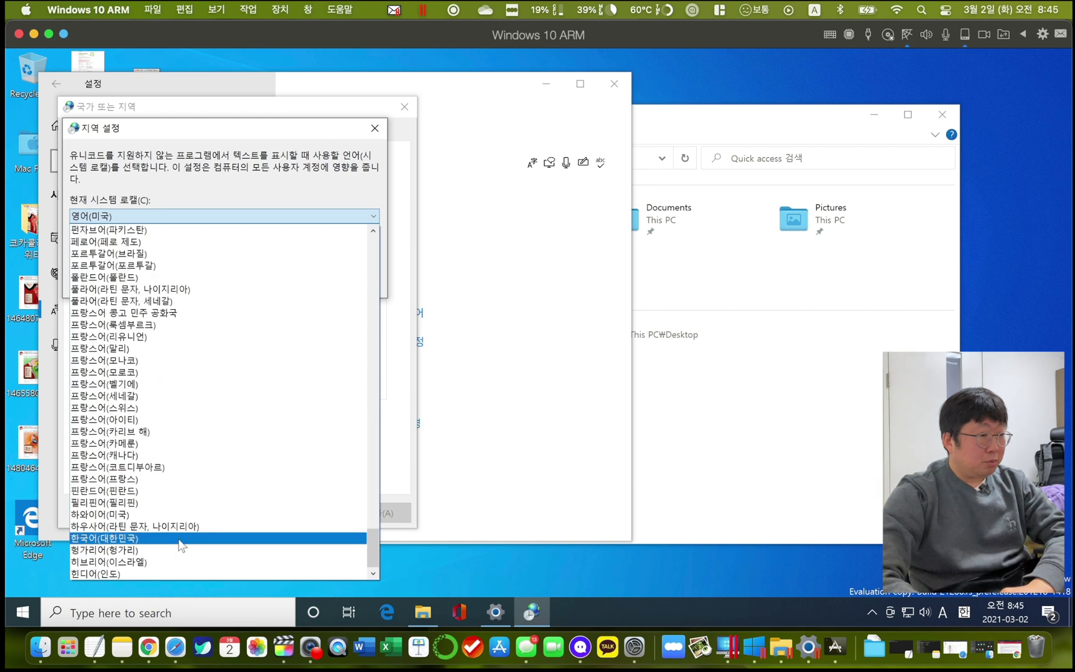
left_click(179, 539)
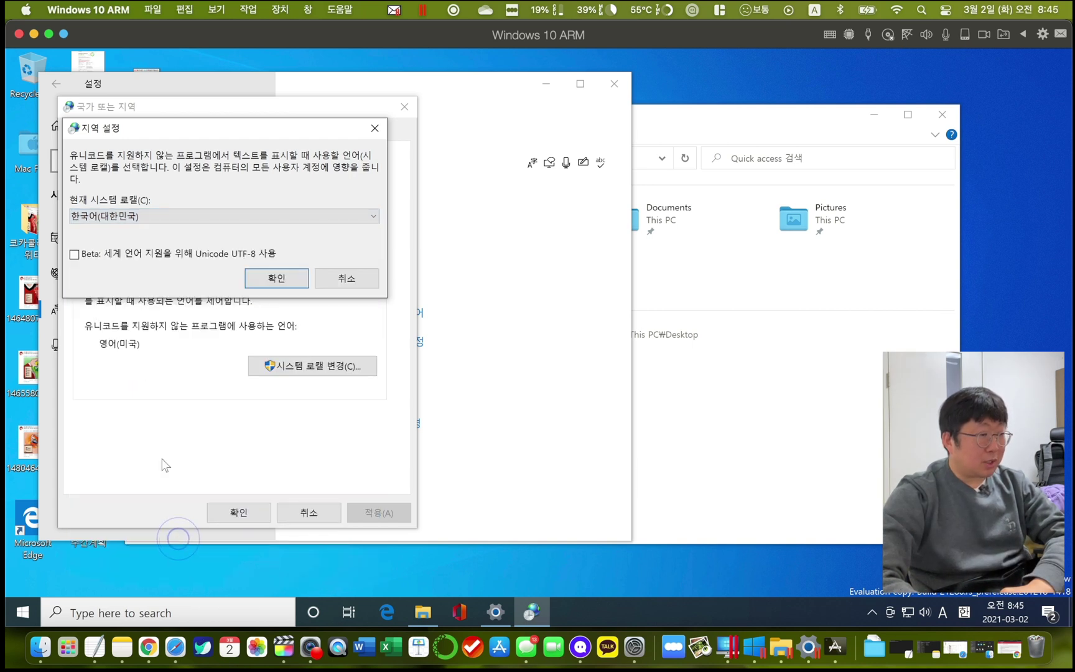
left_click(265, 278)
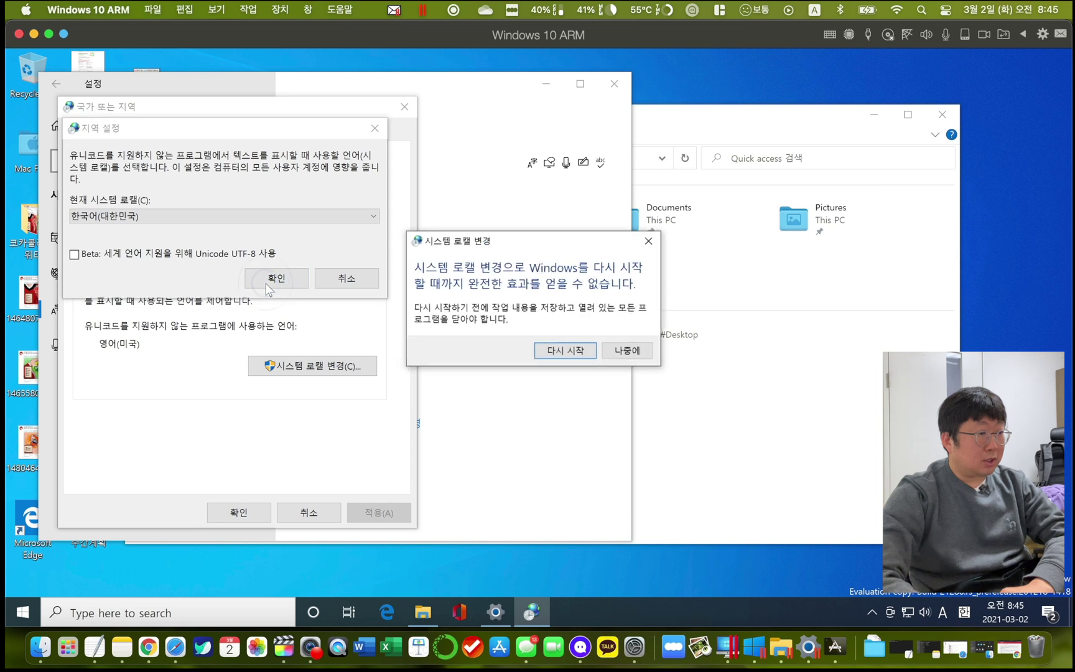
left_click(623, 353)
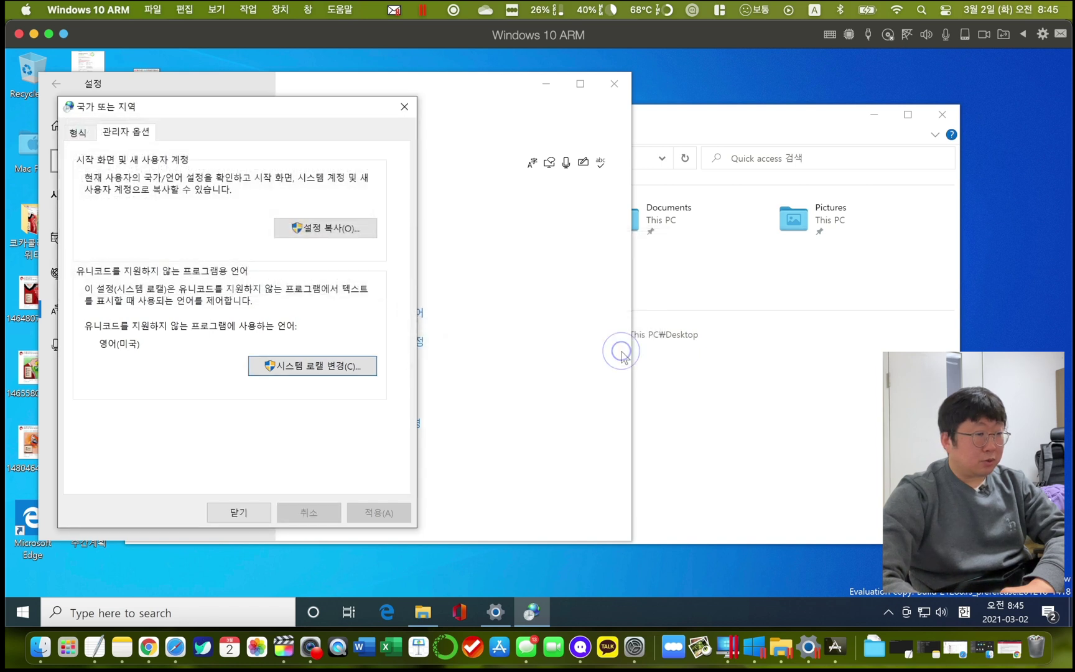
left_click(406, 109)
left_click(613, 85)
left_click(943, 114)
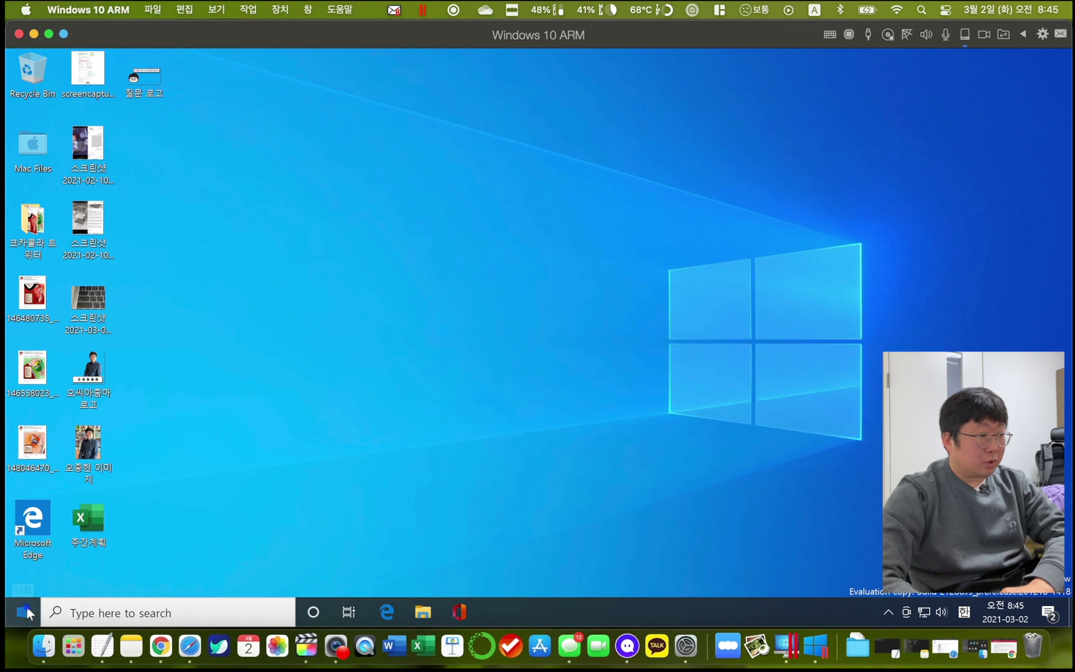
Resume the paused Windows updates so the available updates download, and close the Windows settings
left_click(25, 612)
left_click(26, 547)
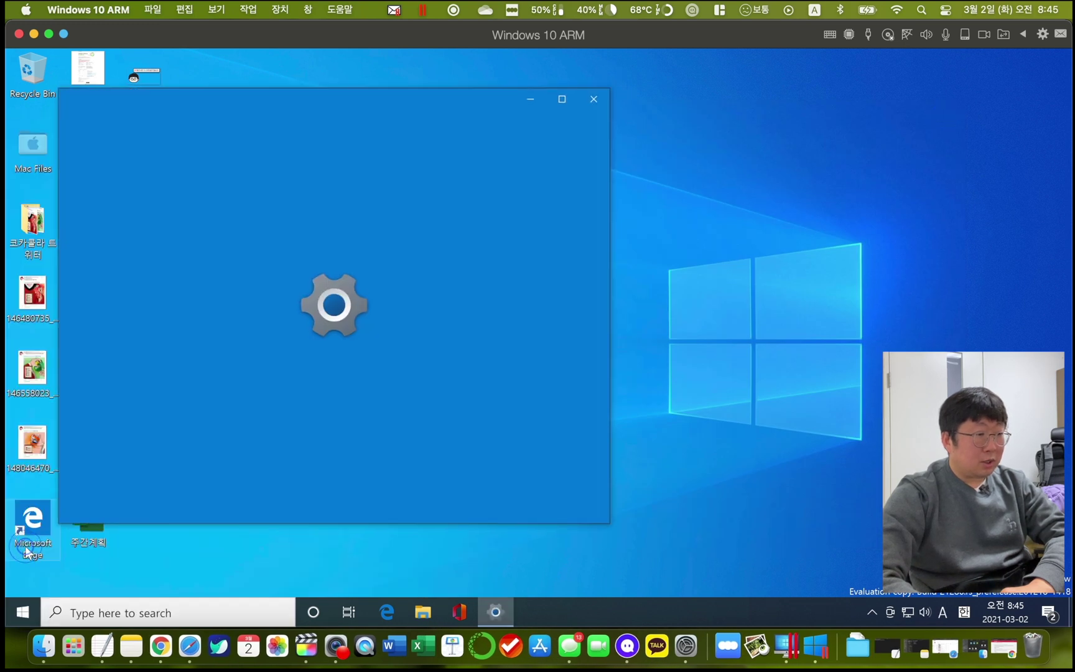
scroll(491, 287, "down", 6)
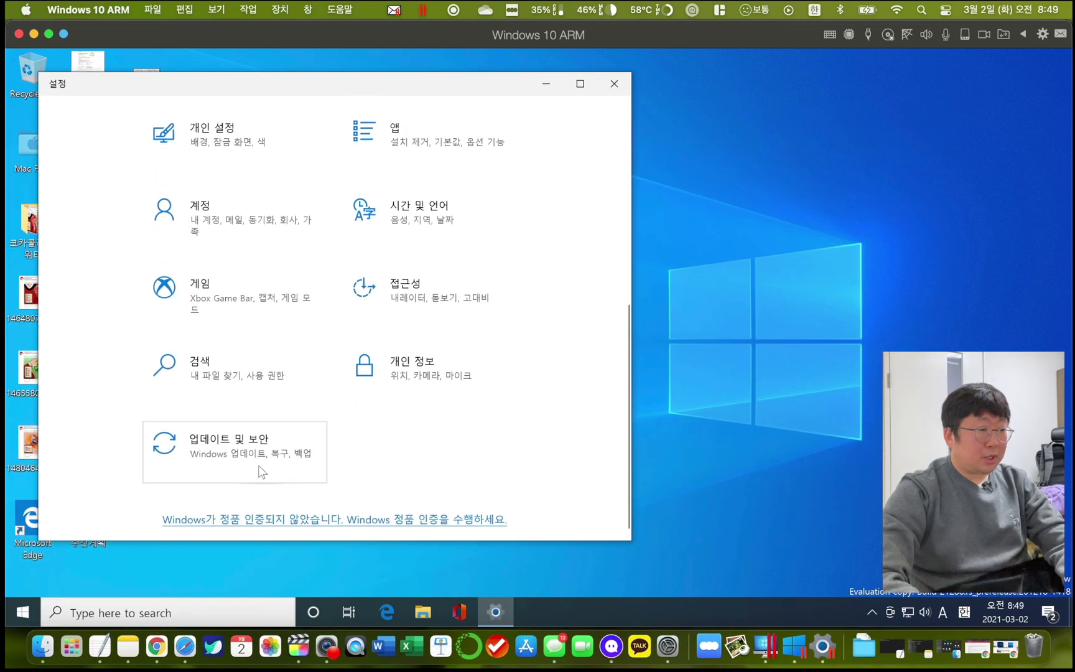
left_click(258, 463)
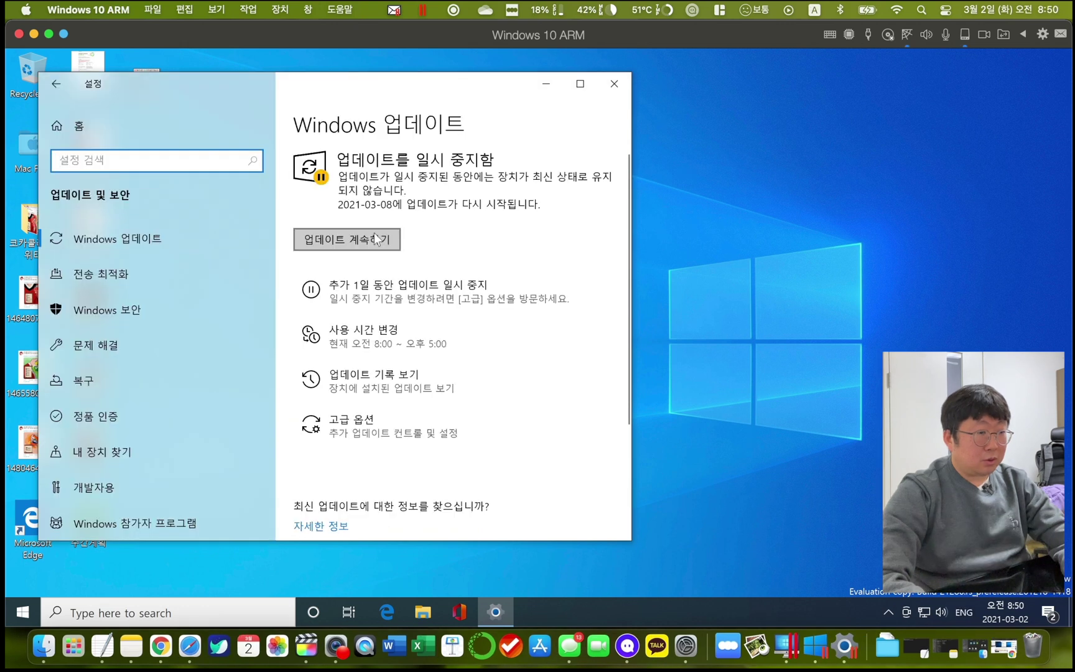
left_click(376, 239)
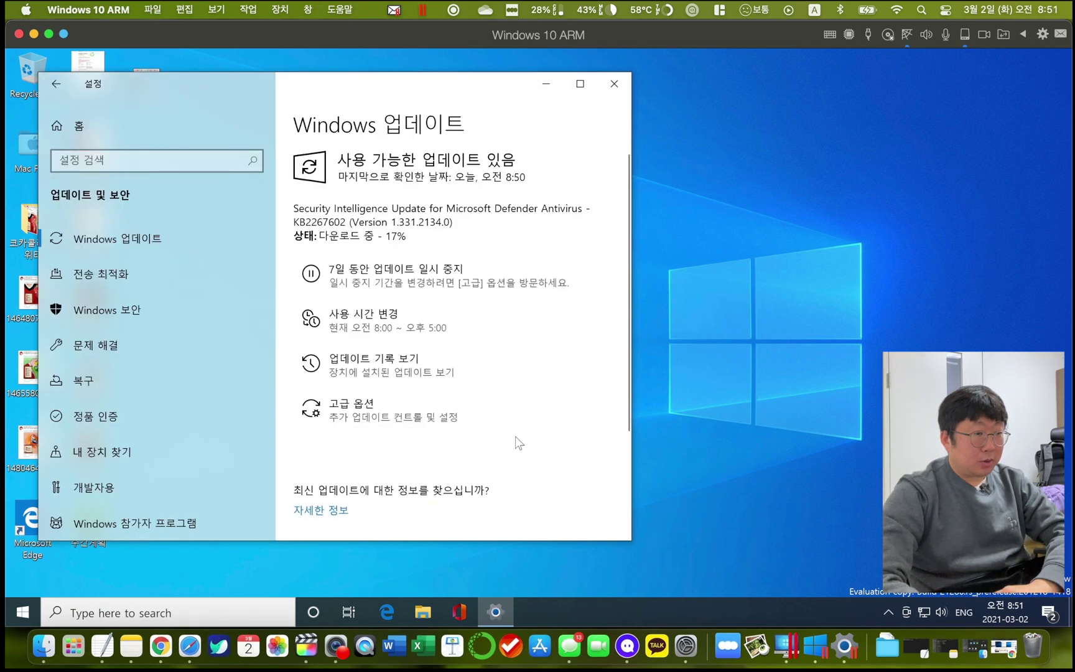
scroll(515, 437, "down", 3)
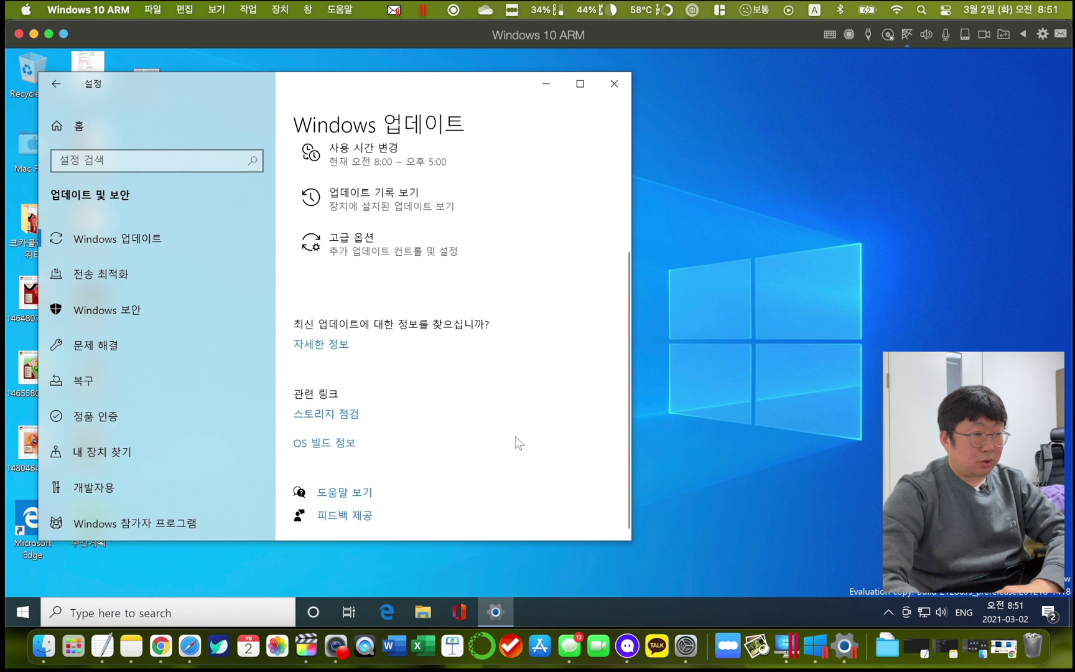
left_click(614, 83)
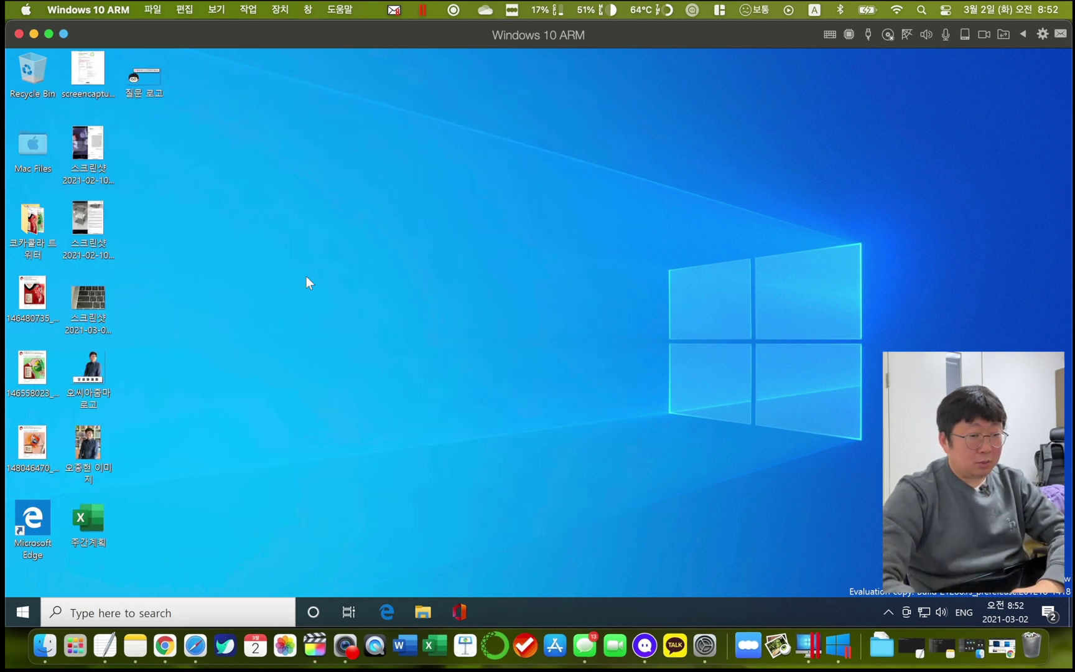
Shut down Windows in the virtual machine
left_click(264, 312)
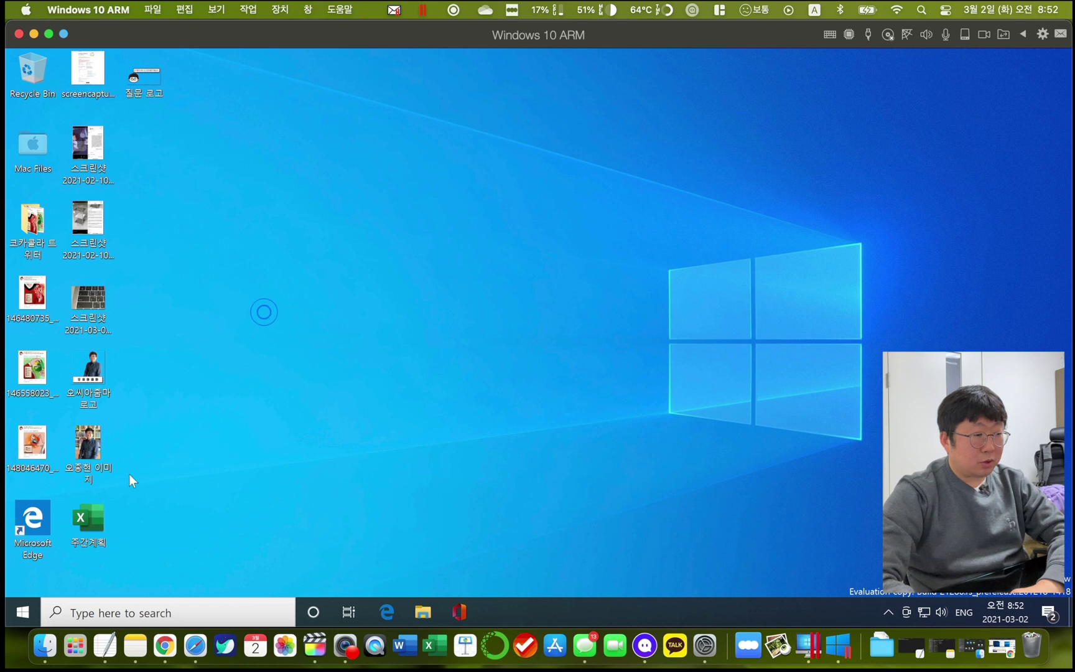
left_click(21, 616)
left_click(25, 582)
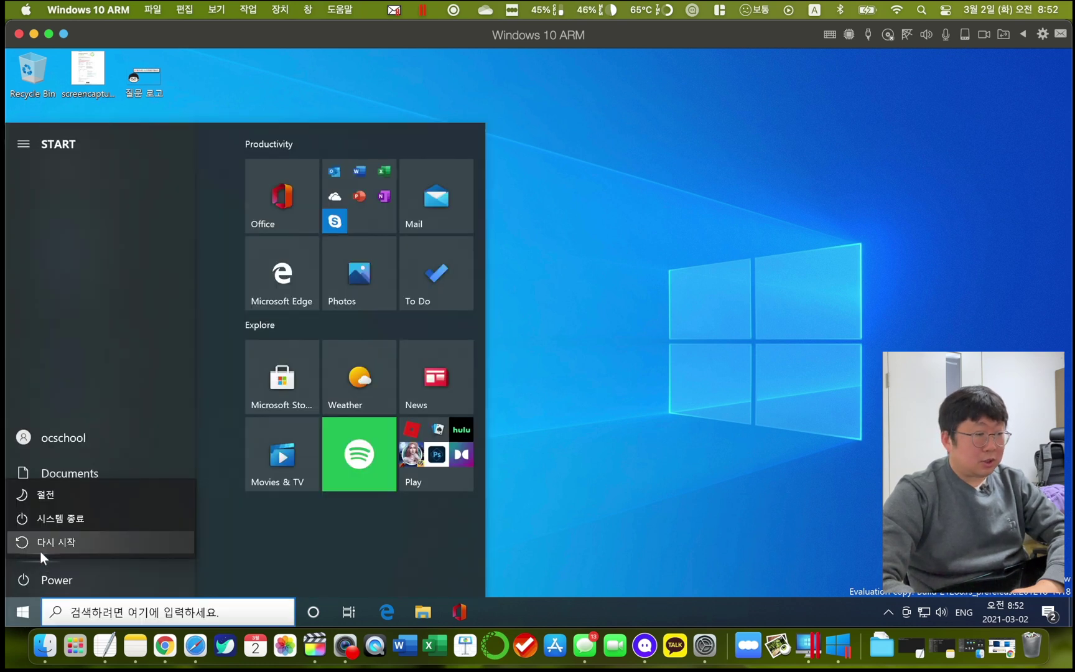
left_click(67, 522)
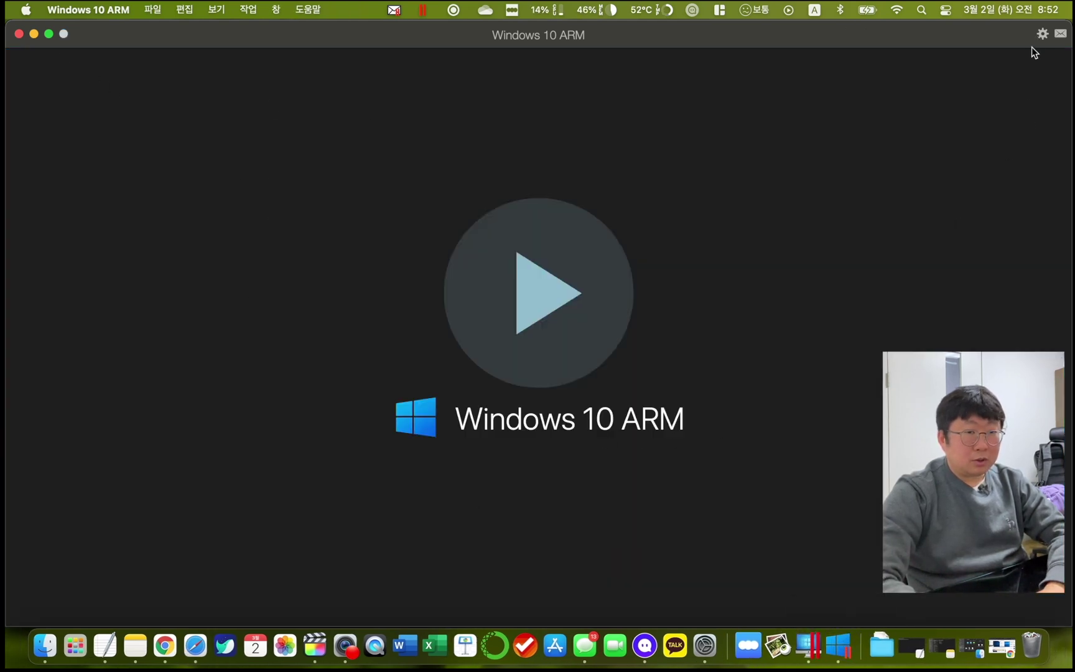
Configure the Windows 10 ARM virtual machine to reclaim disk space on shutdown
left_click(1043, 34)
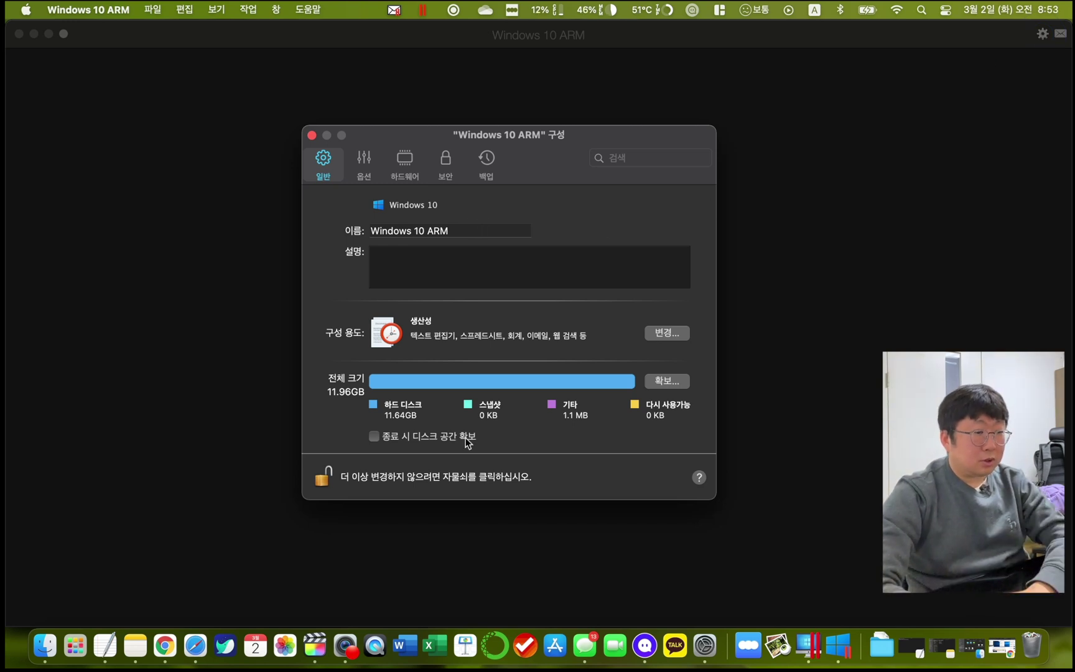
left_click(468, 440)
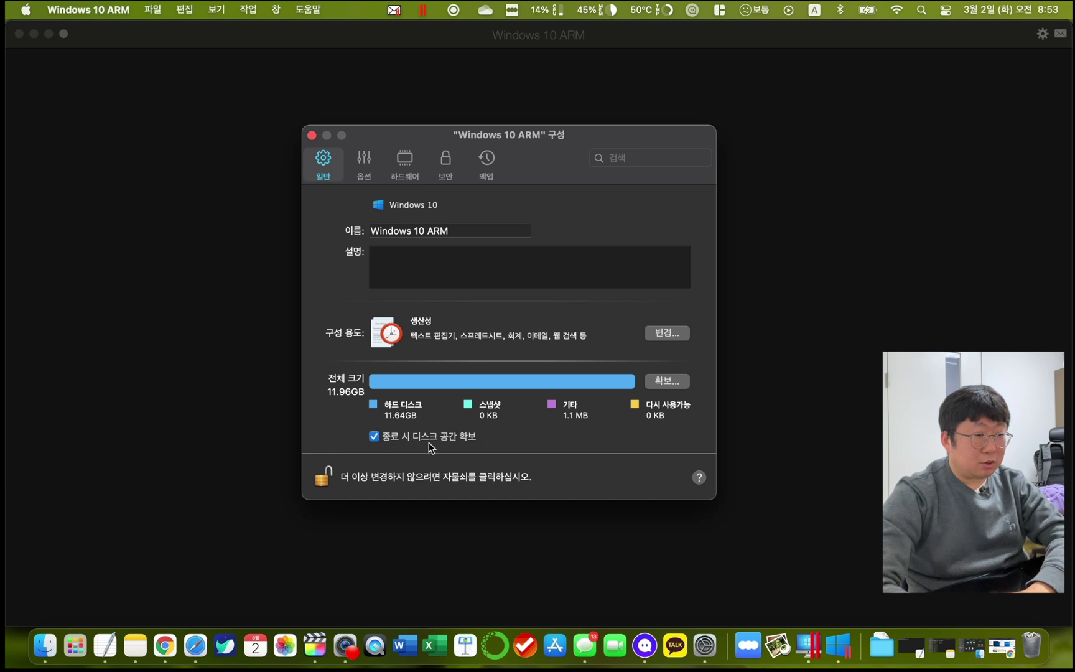
Review the startup options and processor choices, keep 2 (권장) processors, and lock and close the virtual machine configuration
left_click(366, 176)
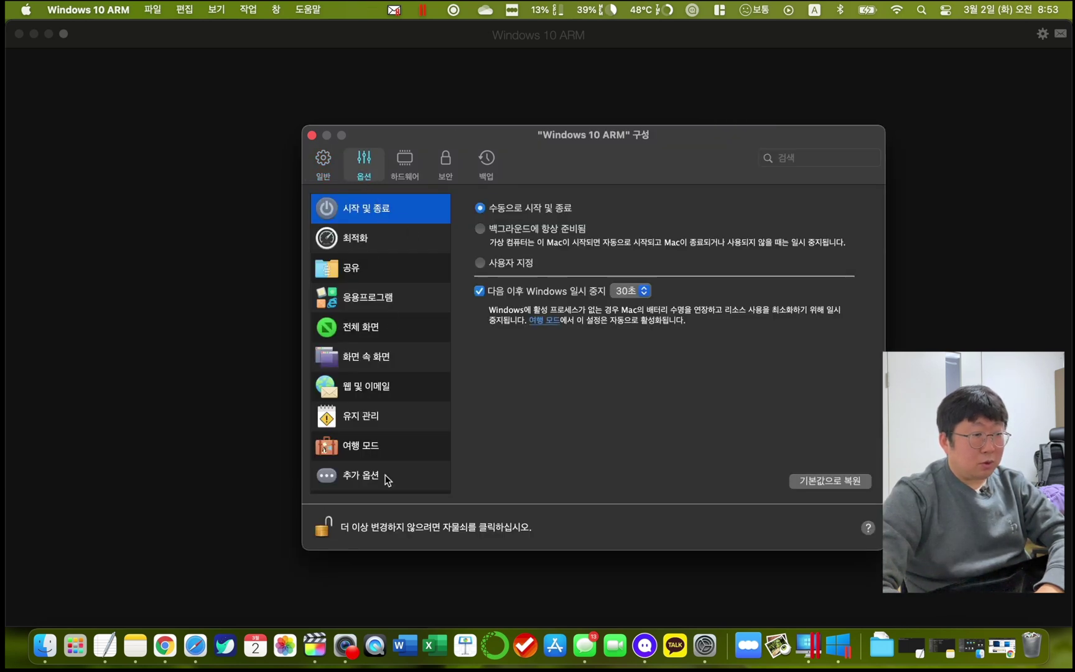
left_click(405, 163)
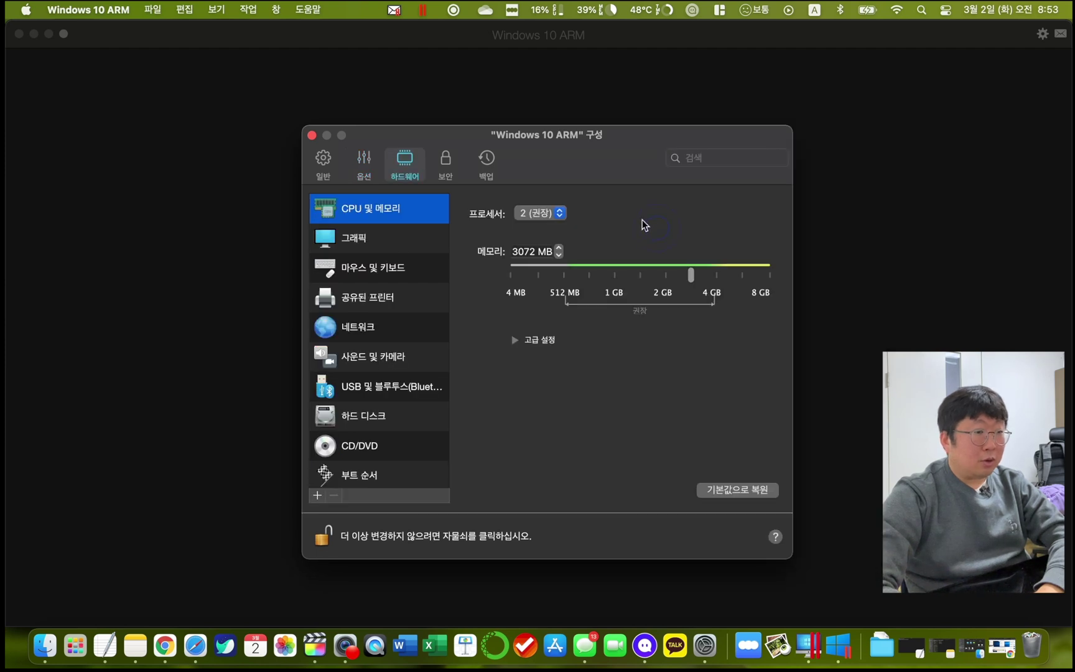
left_click(551, 217)
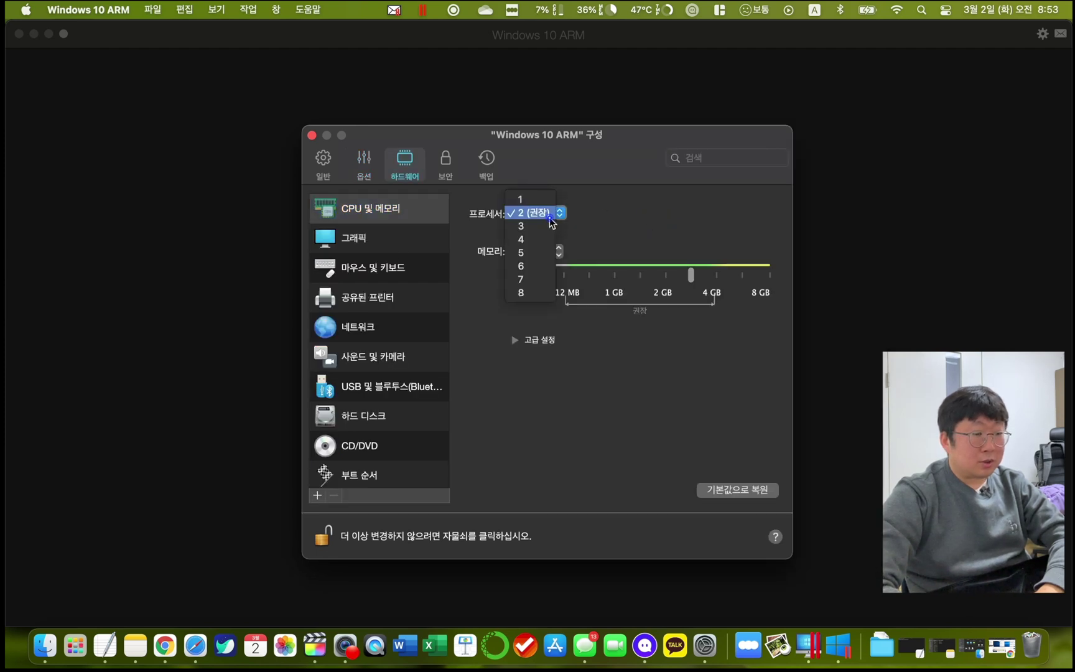
left_click(539, 215)
left_click(538, 218)
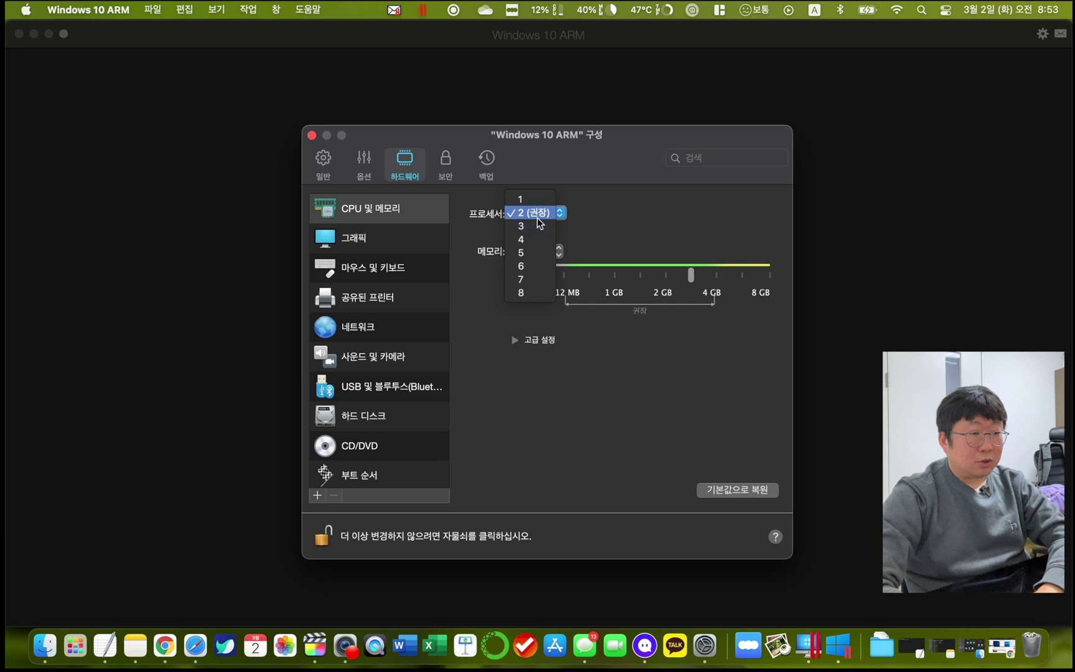
left_click(537, 220)
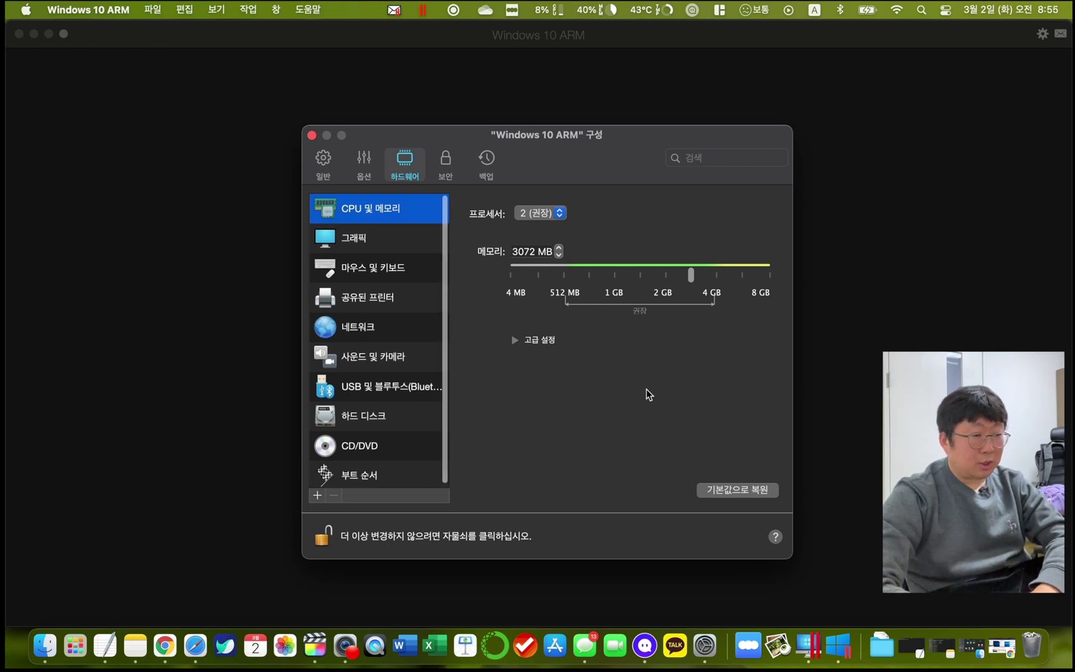
left_click(323, 539)
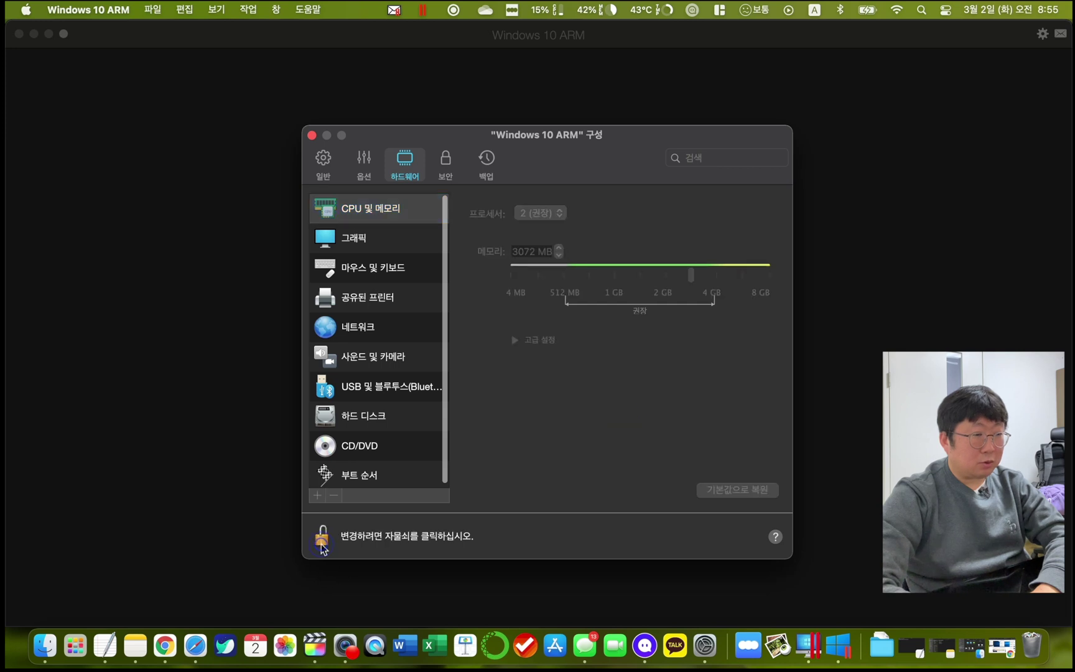
left_click(312, 136)
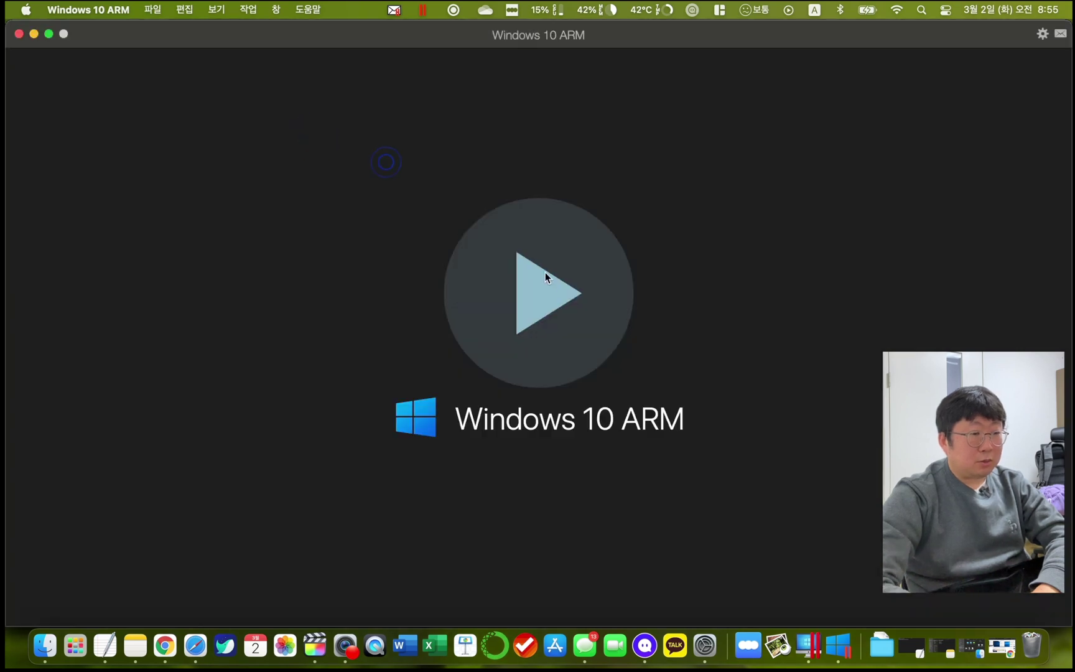
Start the Windows 10 ARM virtual machine and check the language of File Explorer's Home ribbon commands
left_click(542, 291)
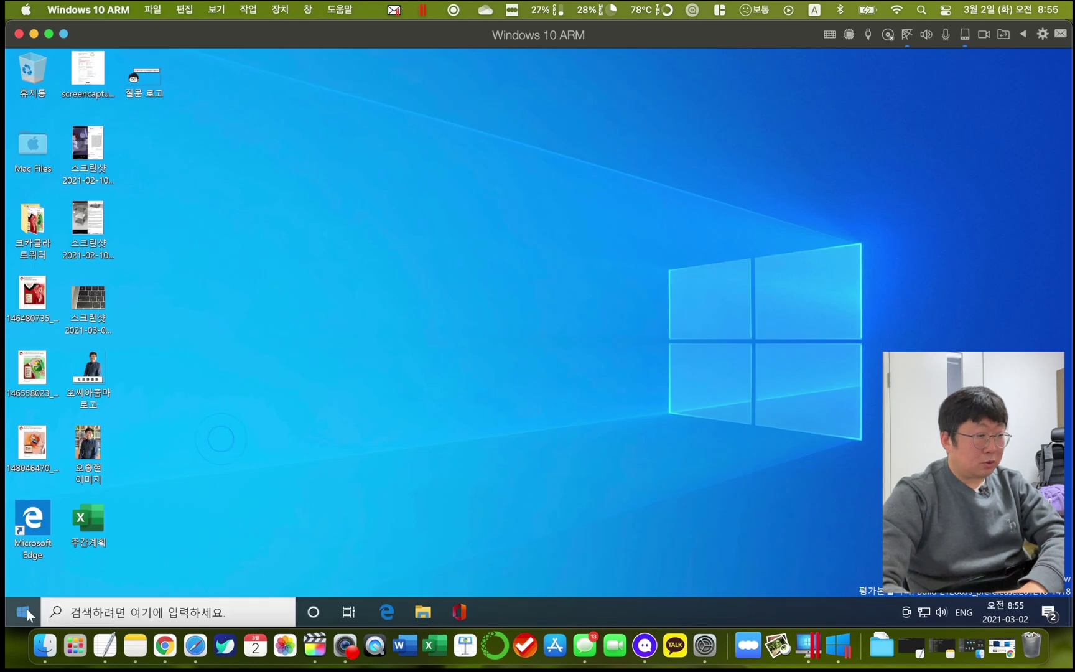
left_click(423, 614)
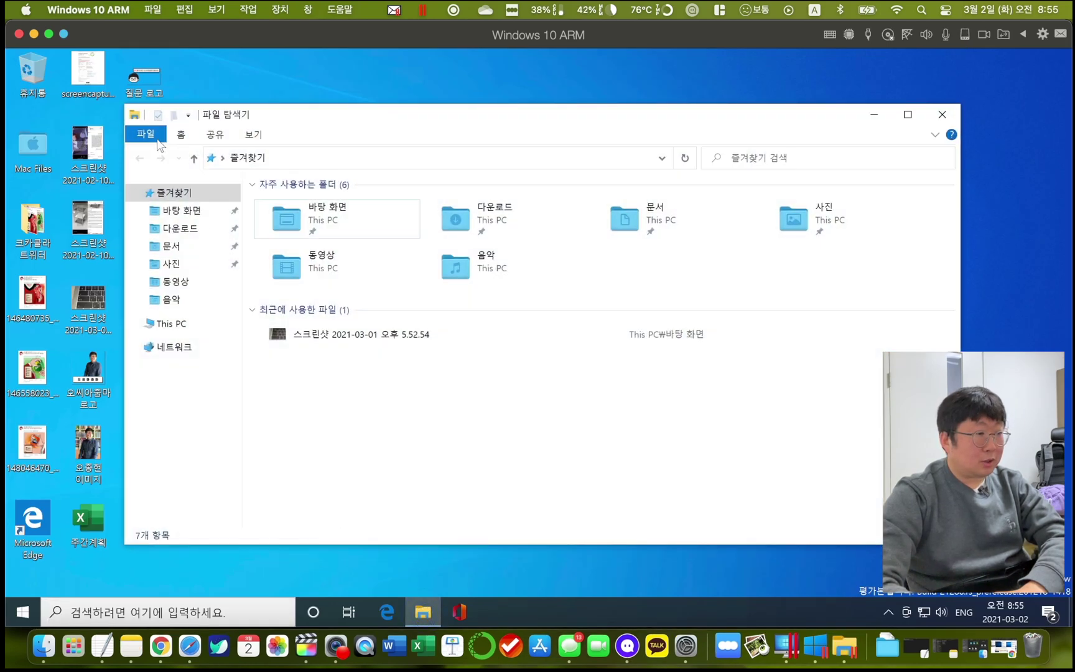
left_click(180, 136)
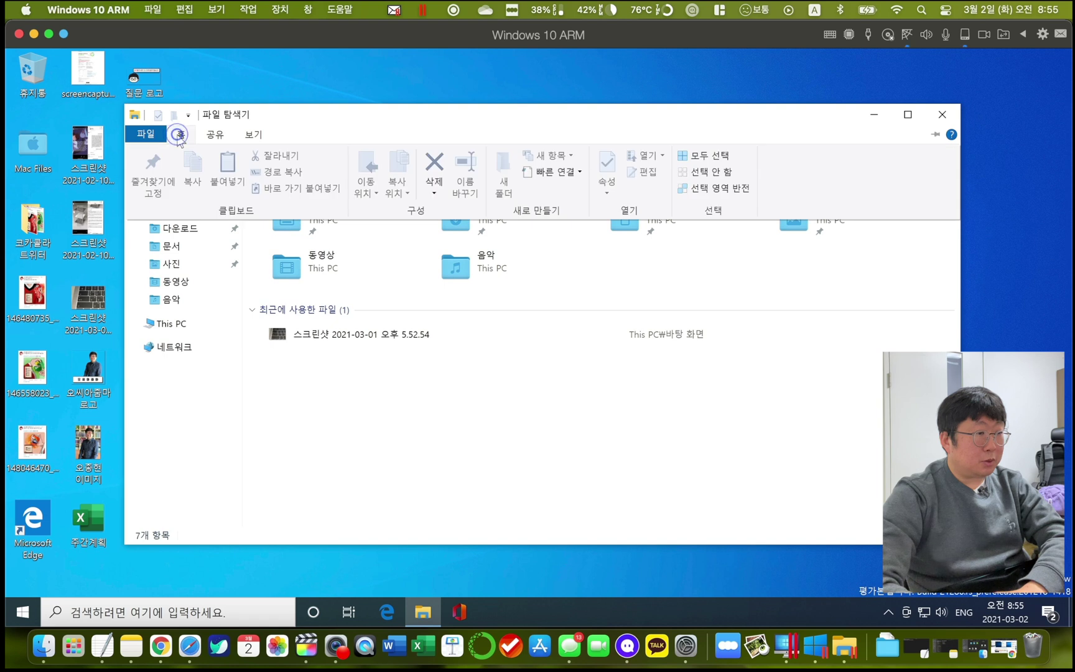
Check the language of File Explorer's Share and Home ribbon commands, and close File Explorer
left_click(212, 135)
left_click(244, 137)
left_click(210, 137)
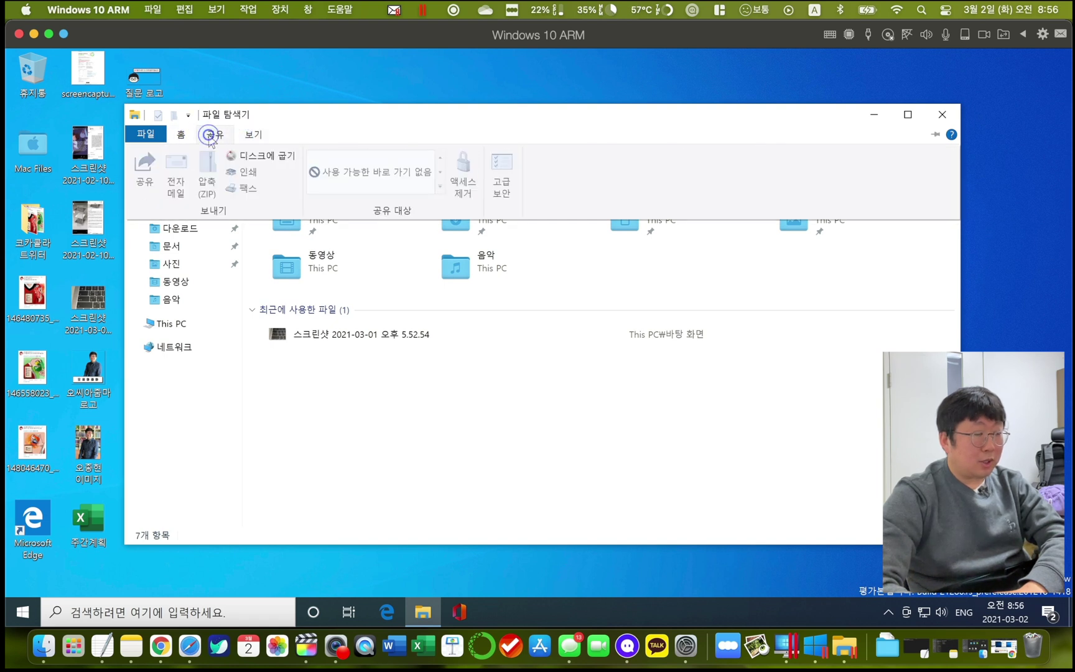
left_click(180, 135)
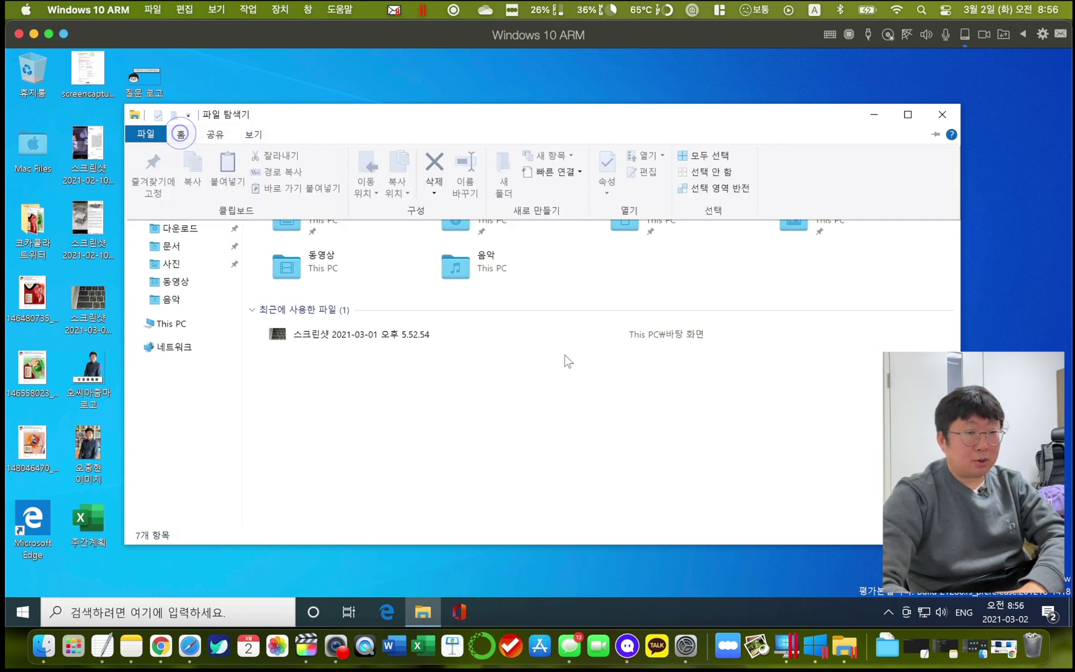
left_click(586, 418)
left_click(942, 115)
left_click(385, 461)
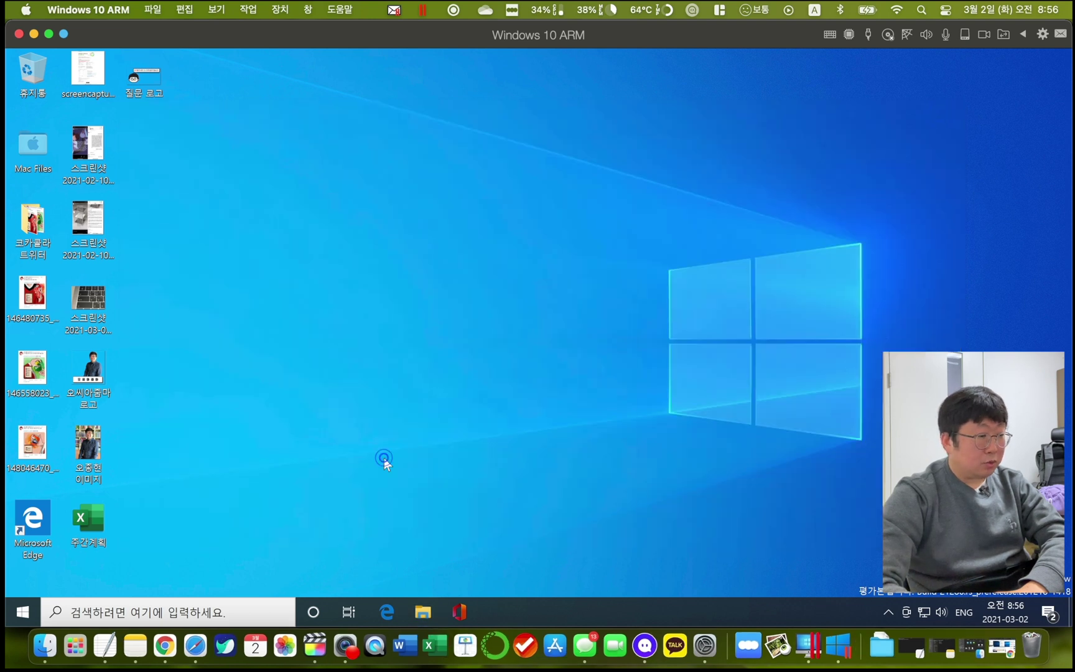
Open Windows Settings and switch the local account to a Microsoft account, entering the account's e-mail and completing the sign-in prompts
key("super+i")
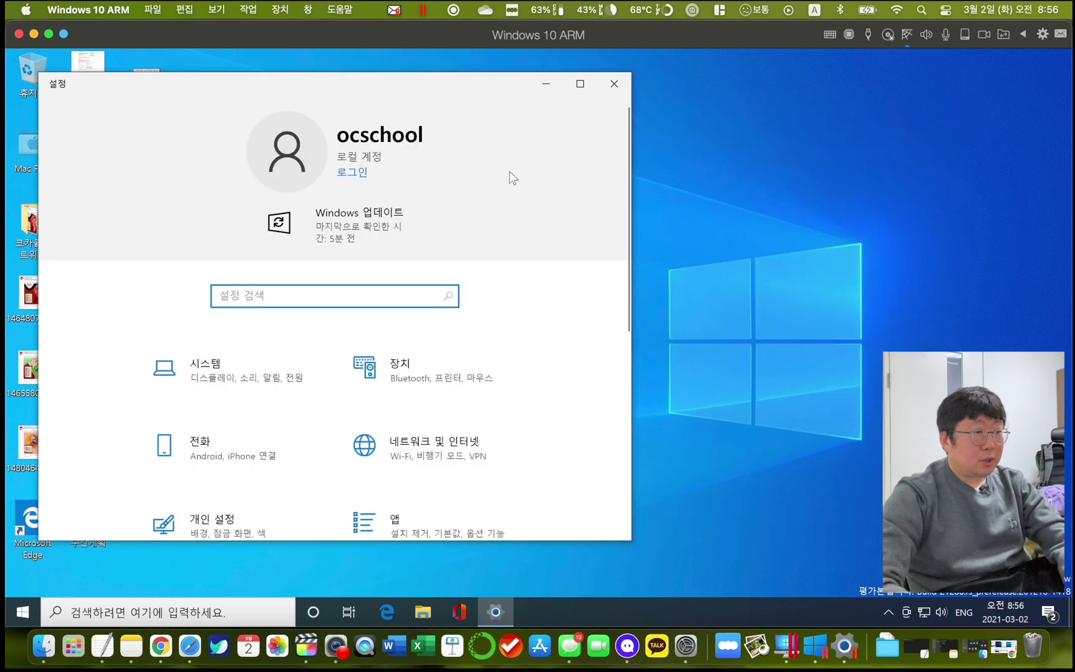
left_click(352, 174)
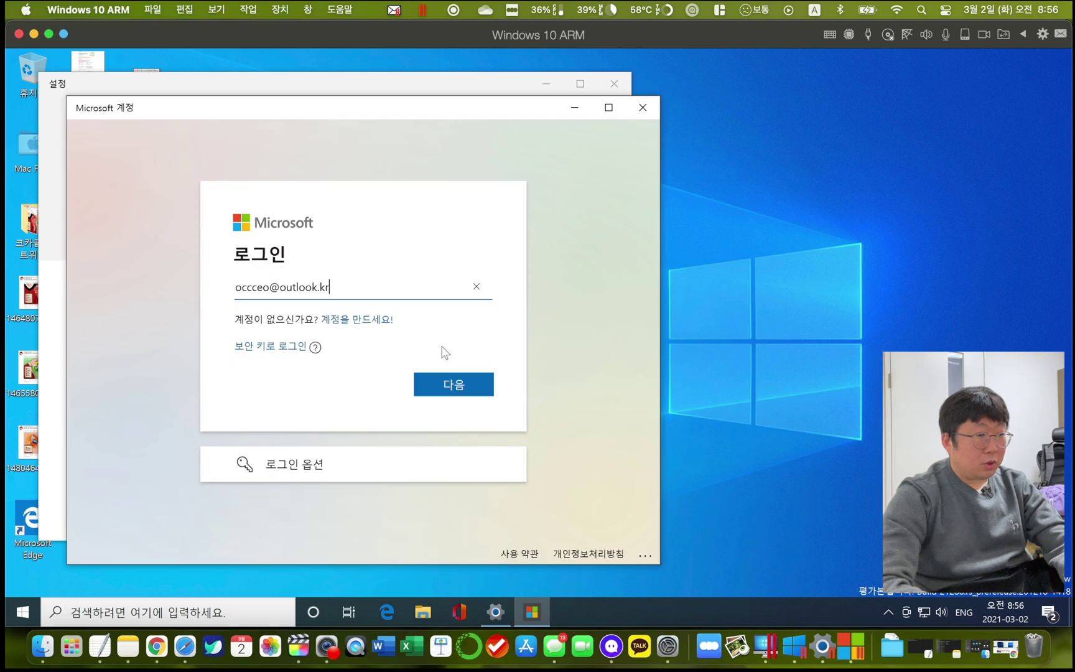
left_click(477, 385)
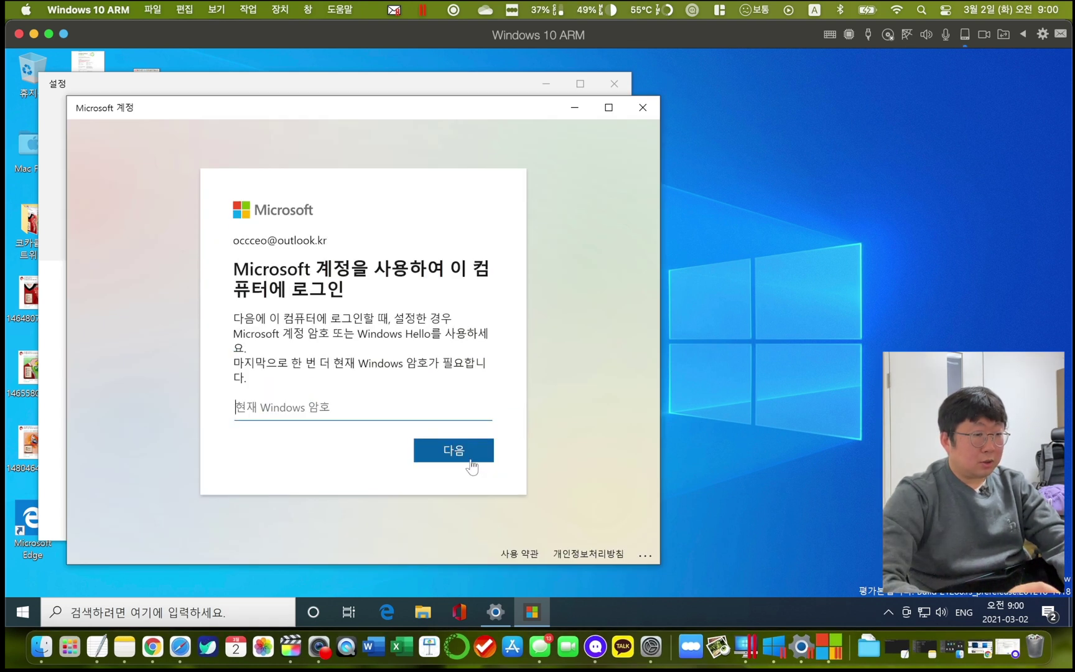
left_click(472, 461)
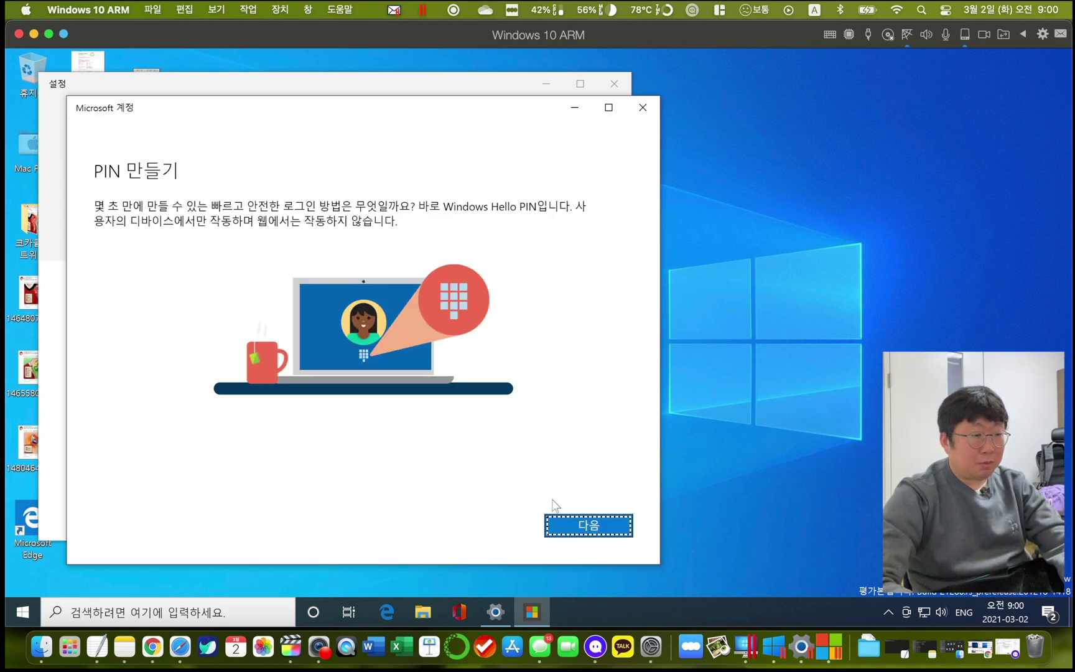
Create a Windows Hello PIN, entering the PIN in both fields without letters and symbols, and close Settings
left_click(583, 531)
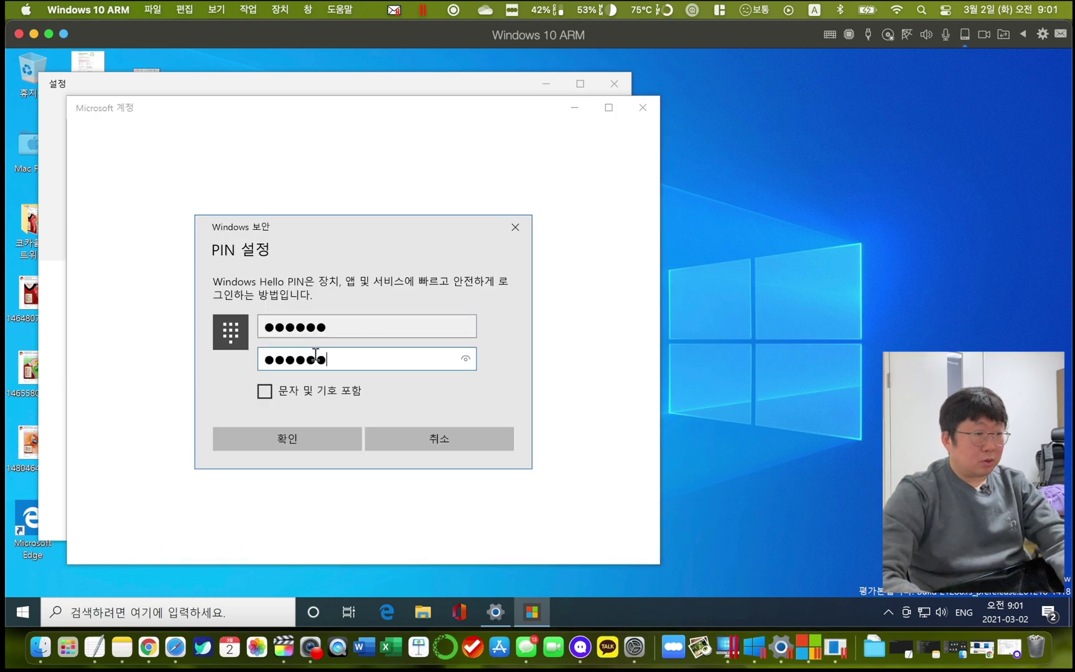
left_click(301, 430)
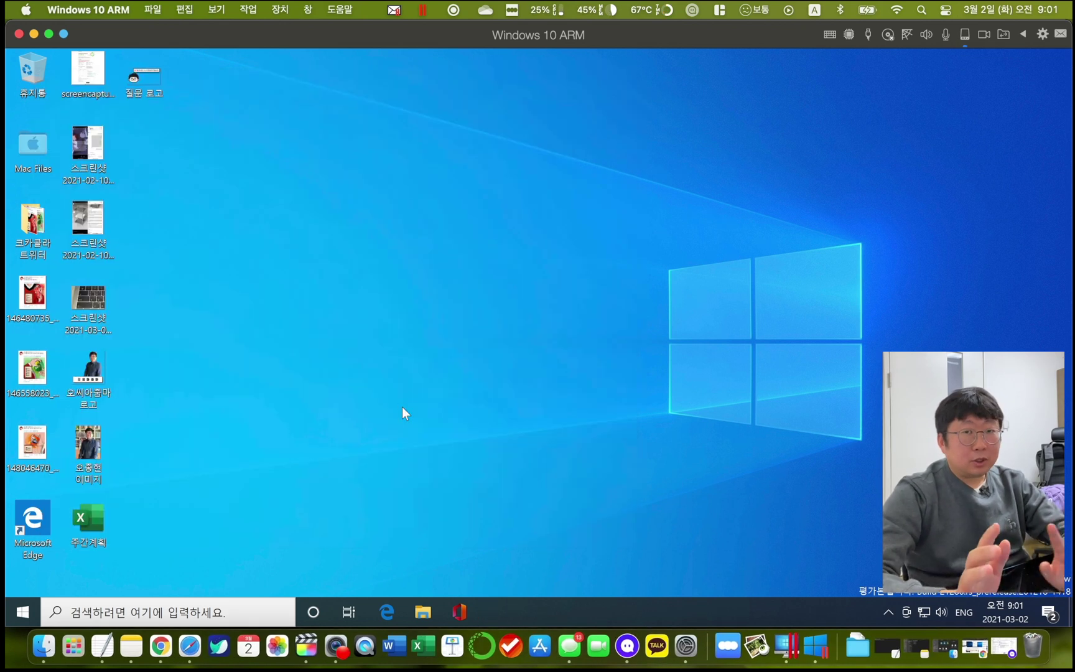
left_click(615, 84)
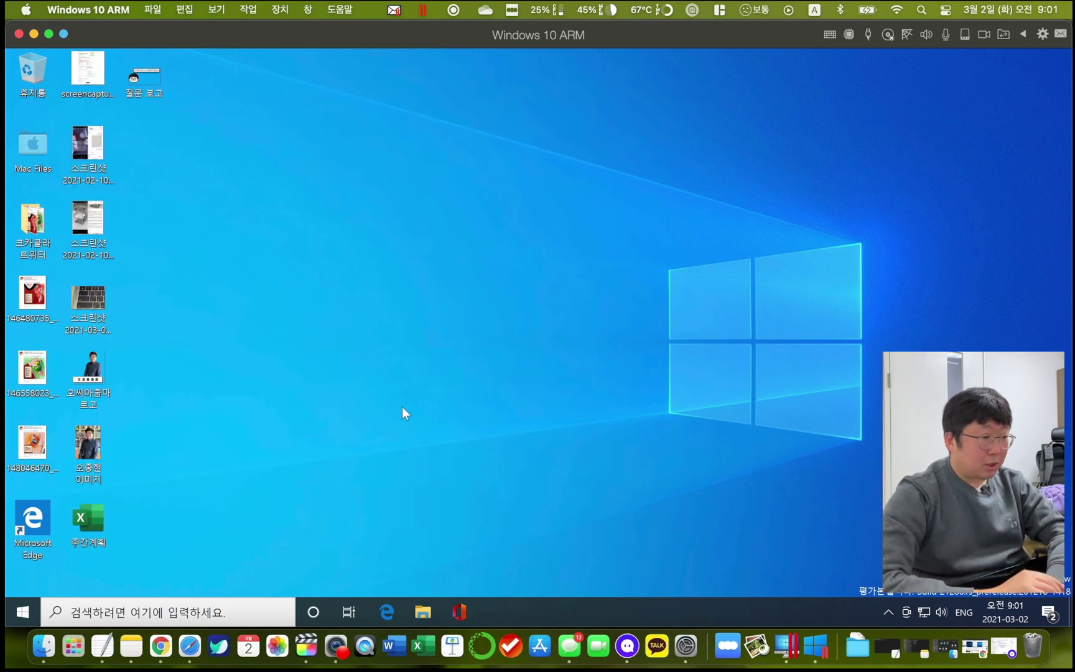
Hide the Cortana button and the search box from the Windows taskbar
right_click(314, 615)
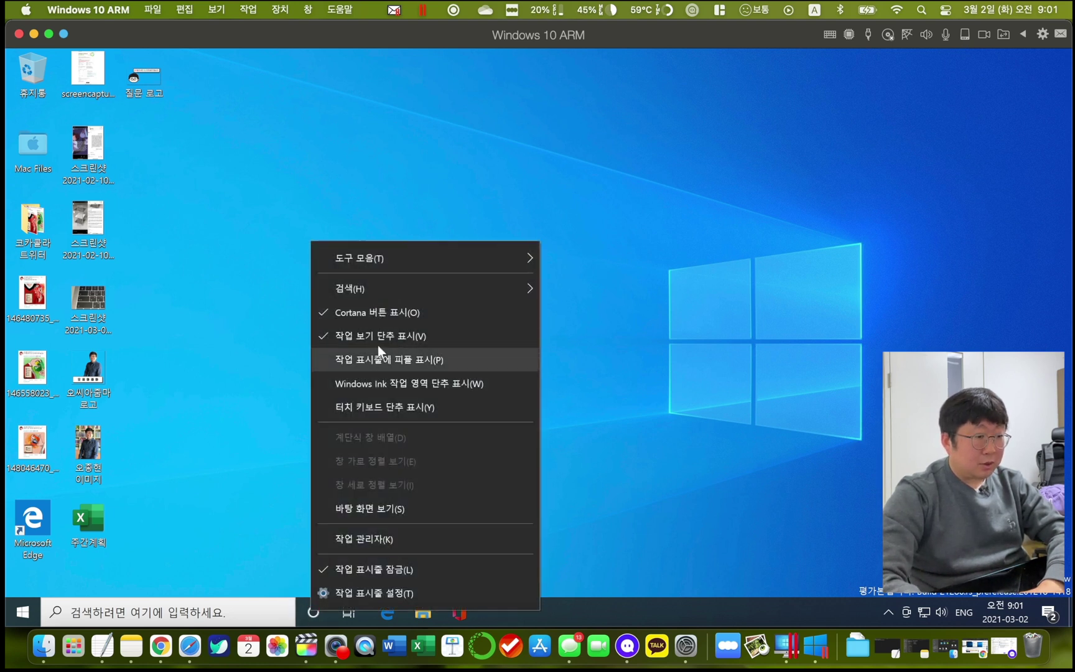
left_click(331, 314)
right_click(55, 618)
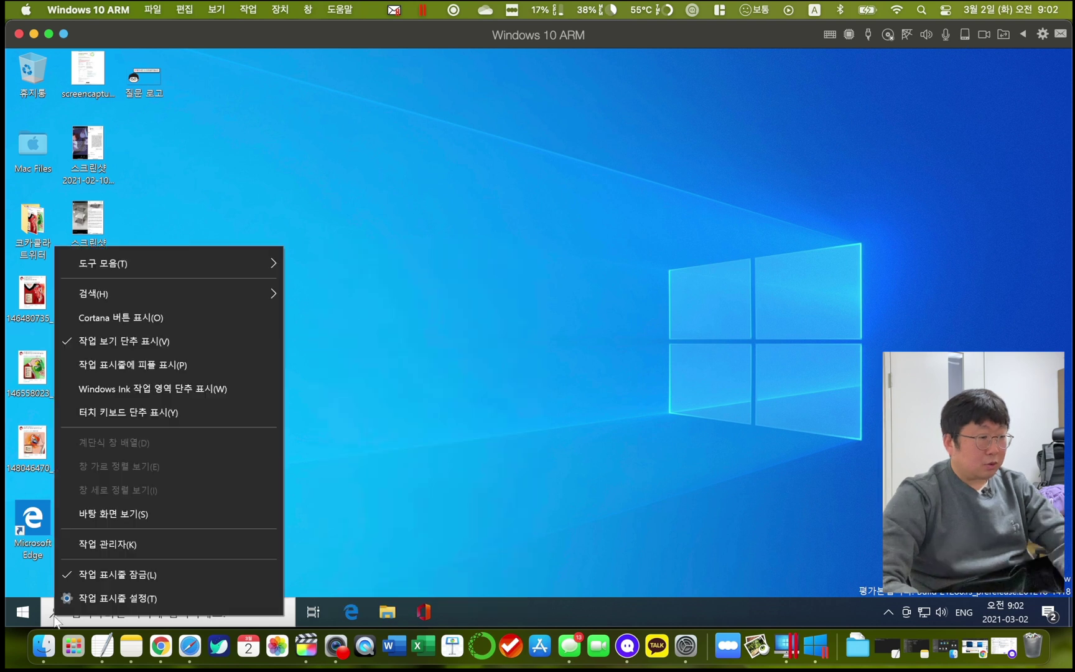
left_click(378, 445)
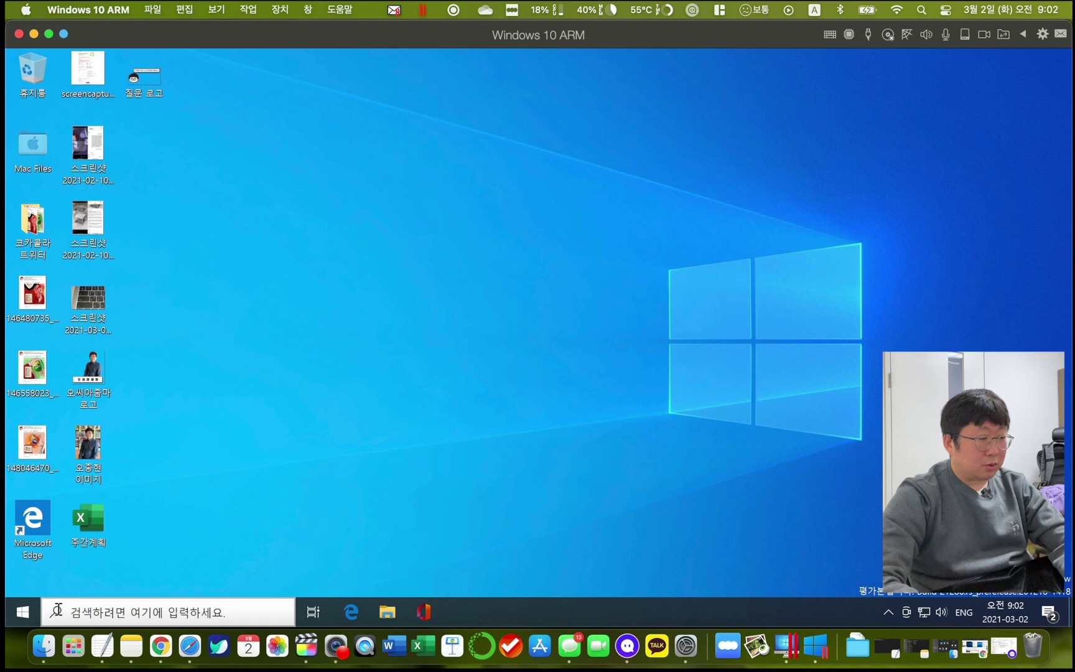
right_click(84, 612)
mouse_move(161, 287)
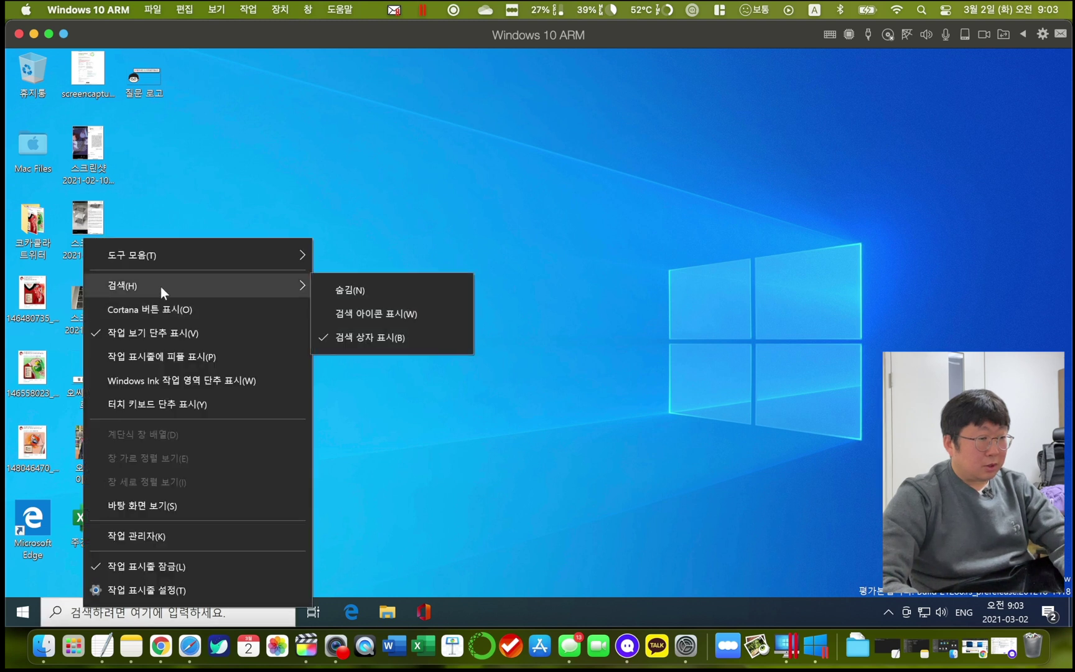
left_click(344, 287)
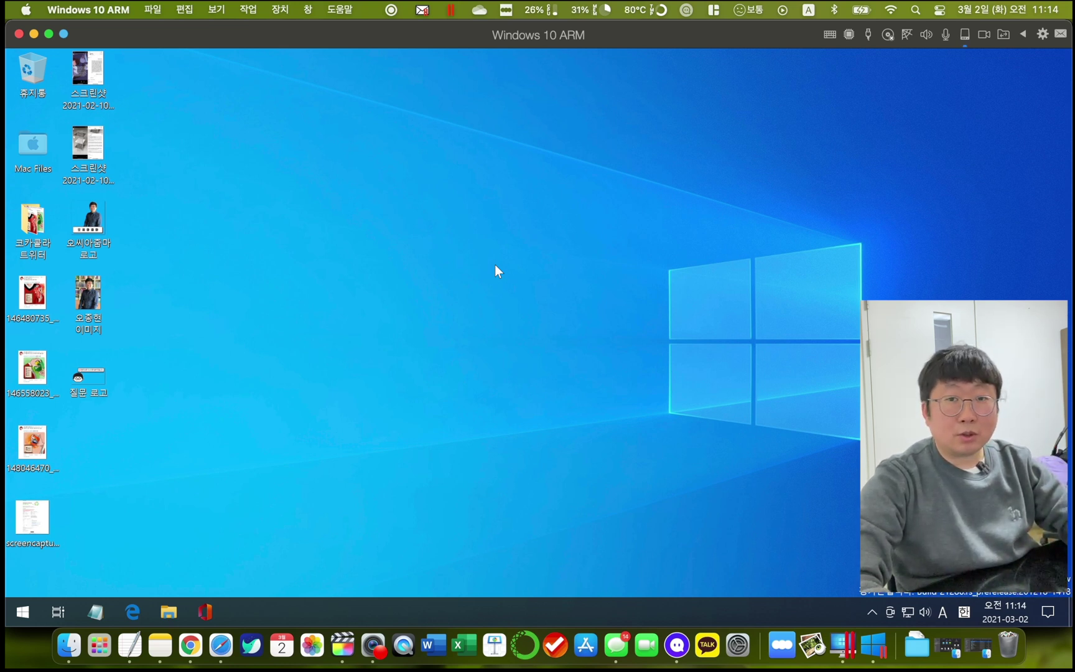
Shut down Windows 10 ARM so the virtual machine stops
left_click(242, 403)
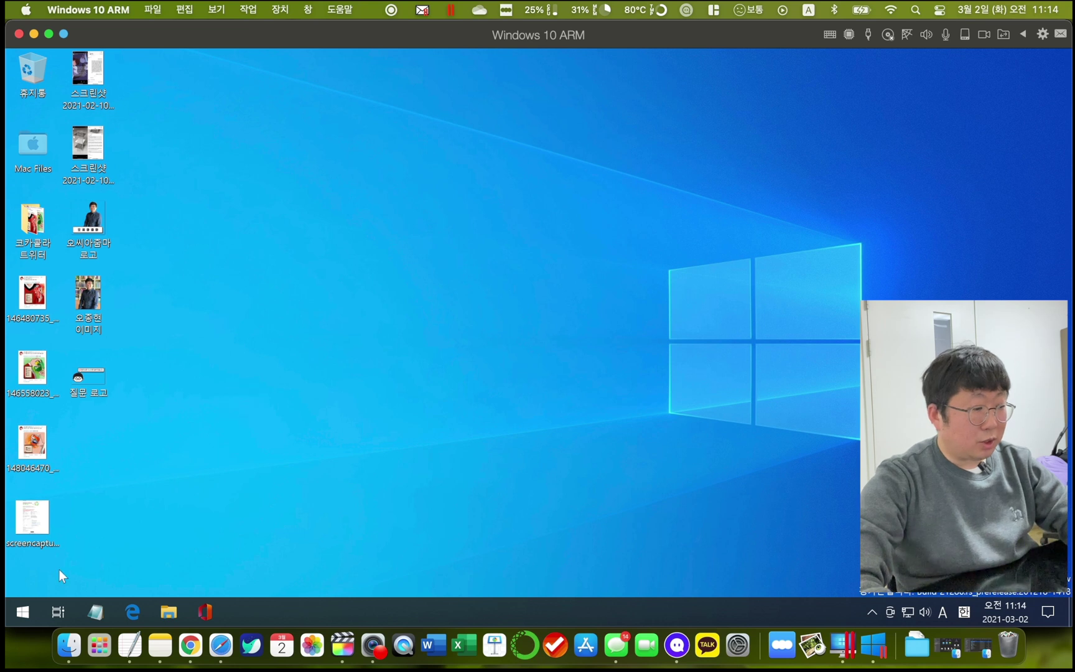
left_click(25, 613)
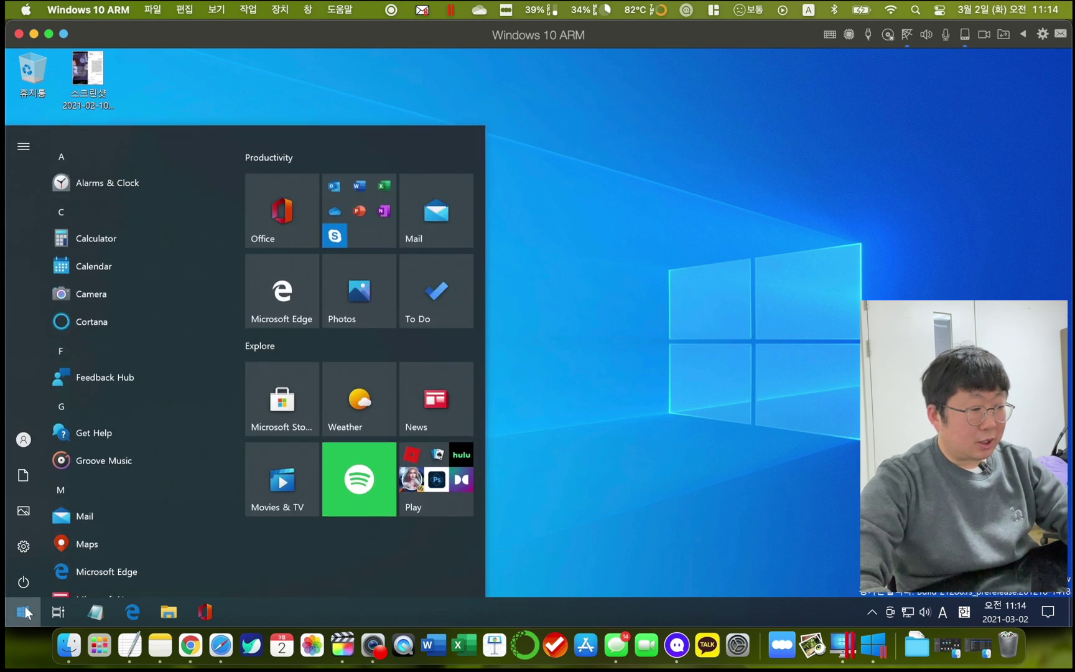
left_click(23, 580)
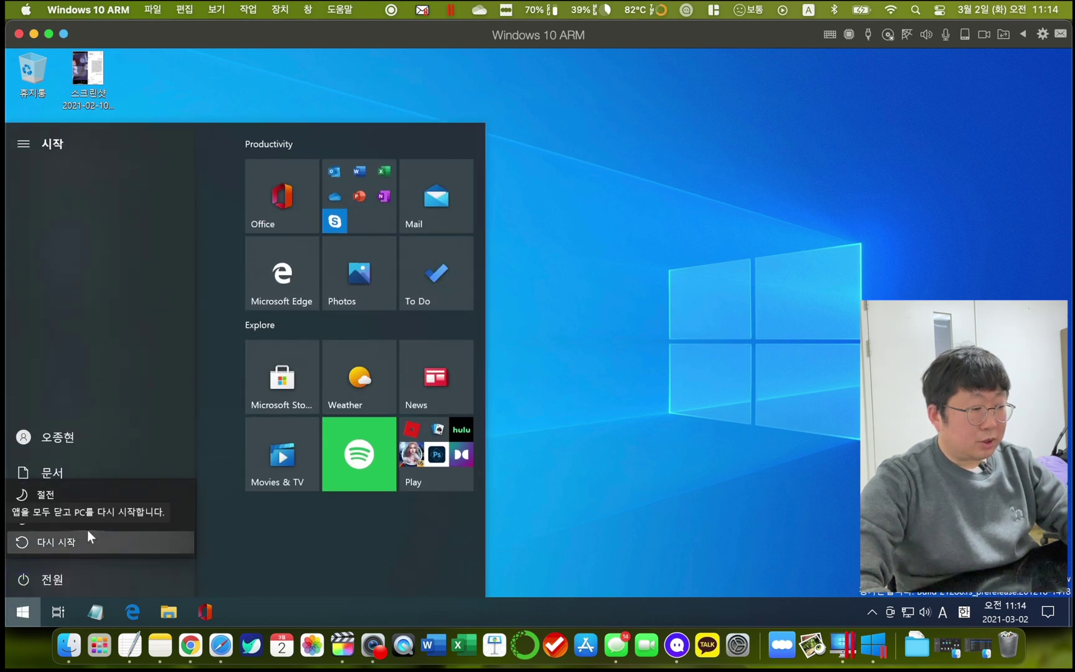
left_click(106, 522)
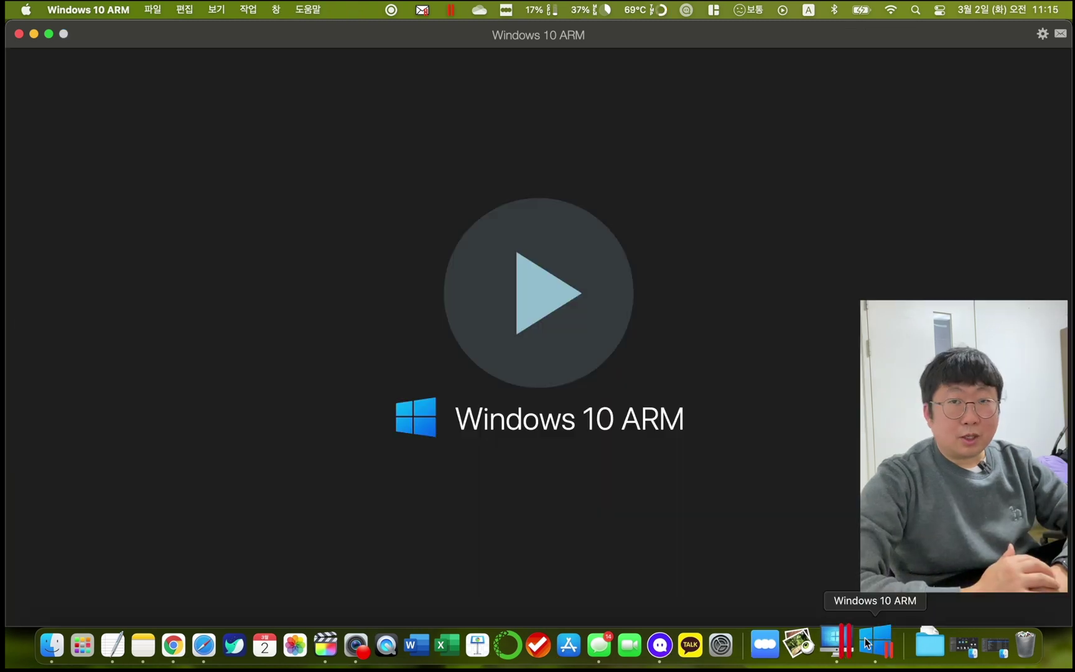